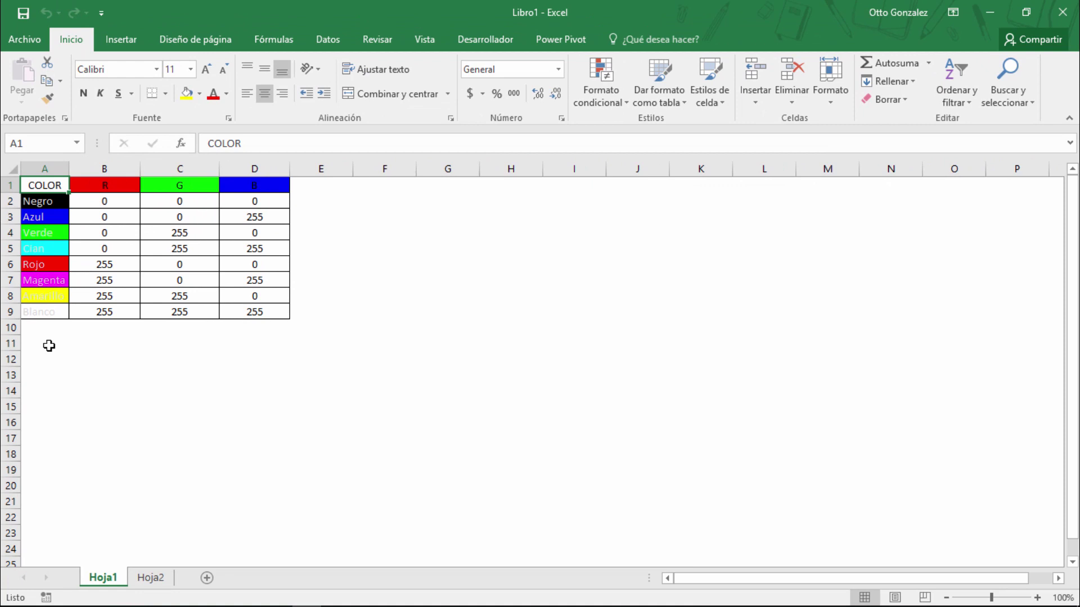
Step: Open the Visual Basic editor and bring up the Colorear button's click procedure in UserForm1
{"action": "left_click", "coordinate": [474, 50]}
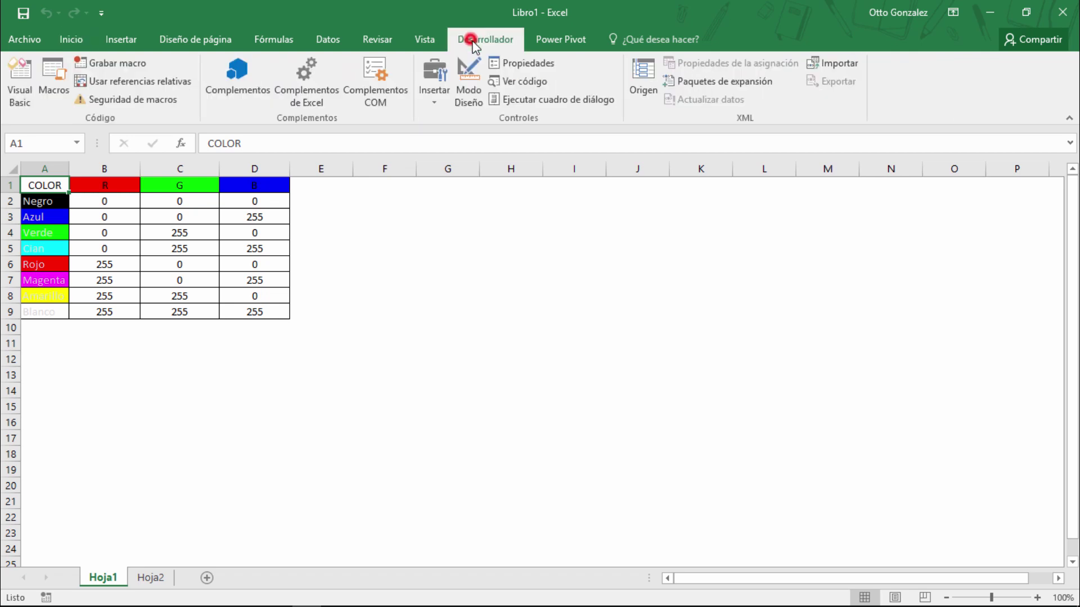
{"action": "left_click", "coordinate": [22, 79]}
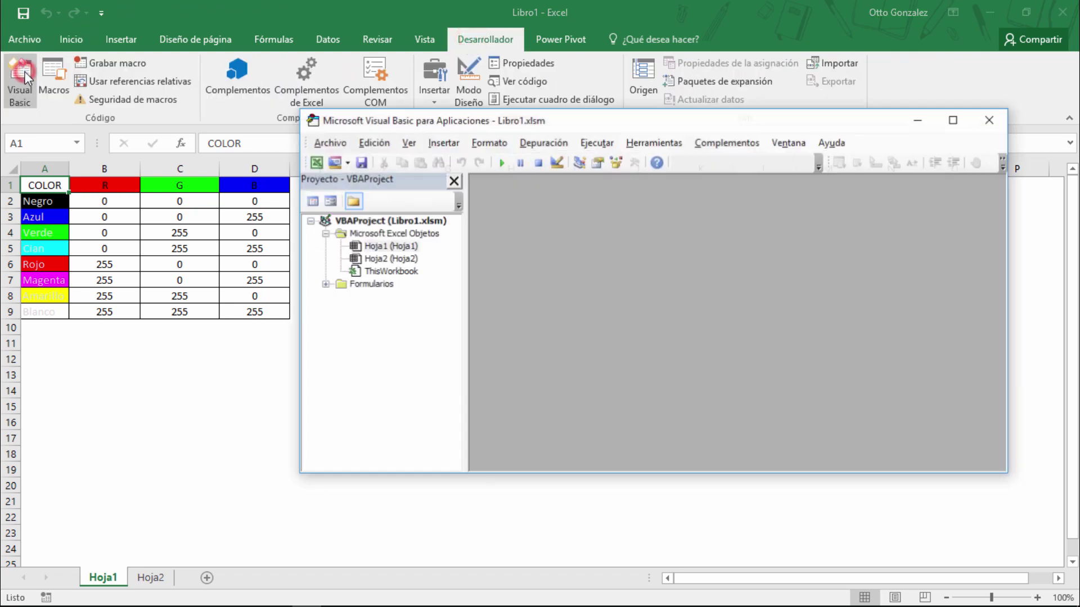
{"action": "left_click", "coordinate": [324, 284]}
{"action": "left_click", "coordinate": [369, 297]}
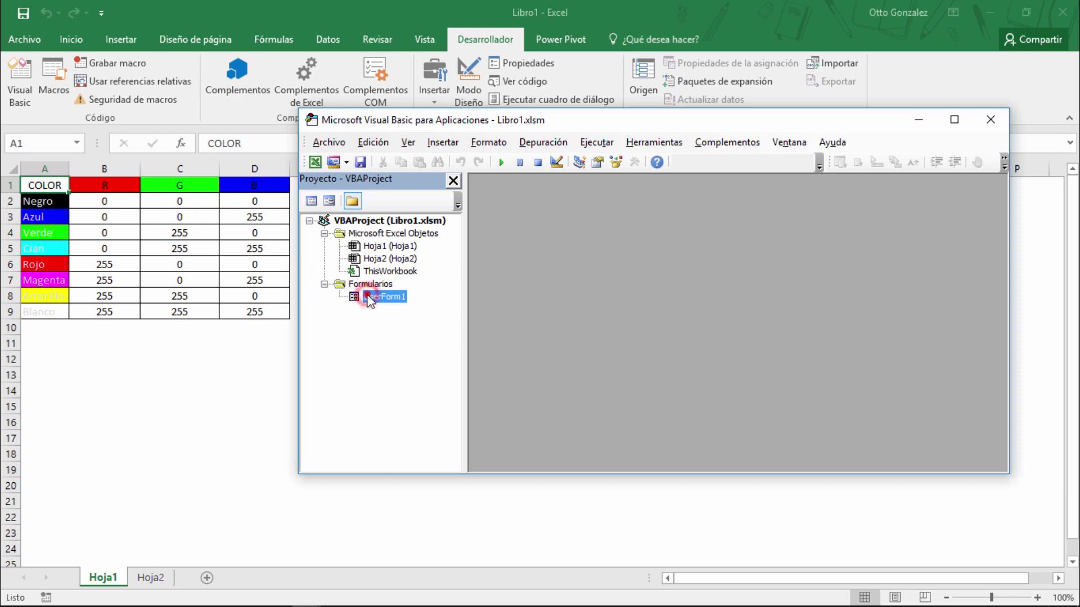
{"action": "double_click", "coordinate": [368, 298]}
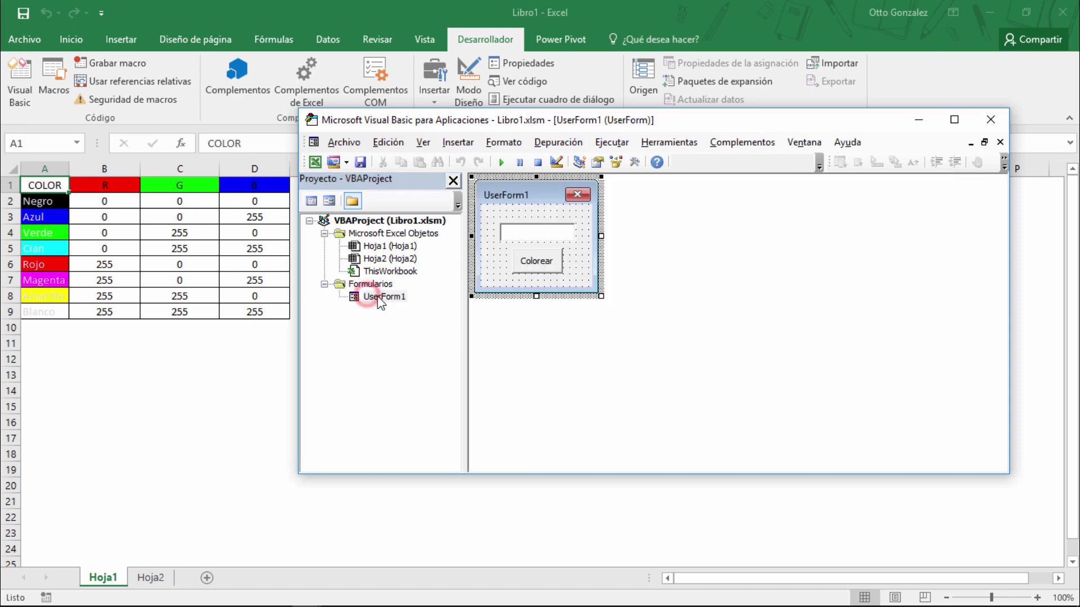
{"action": "left_click", "coordinate": [551, 270]}
{"action": "double_click", "coordinate": [551, 270]}
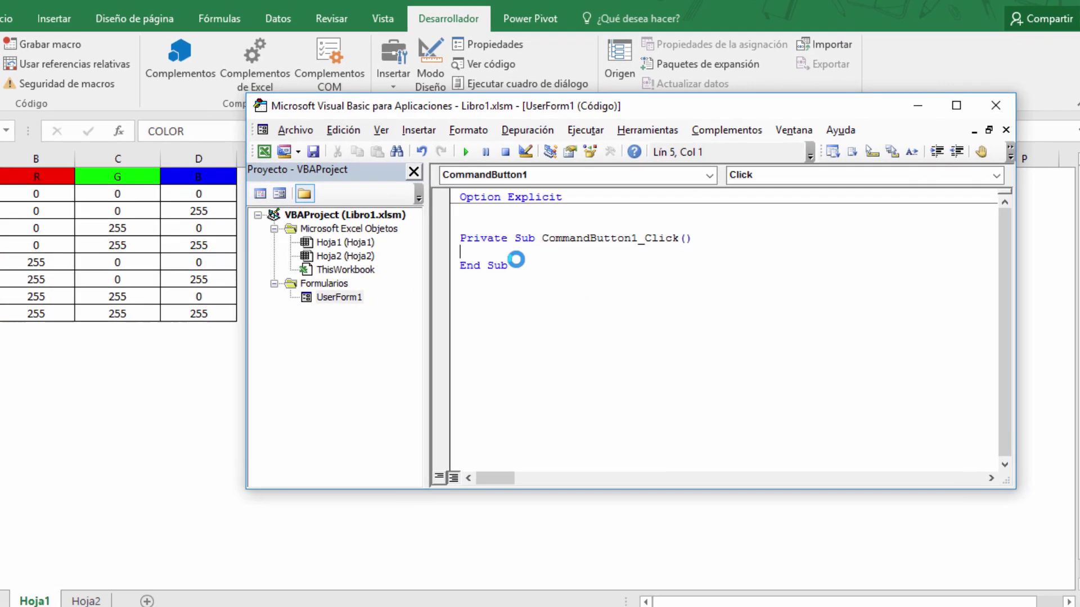
Step: Write Me.TextBox1.BackColor = RGB(0, 255, 0) inside the click procedure
{"action": "key", "text": "Tab"}
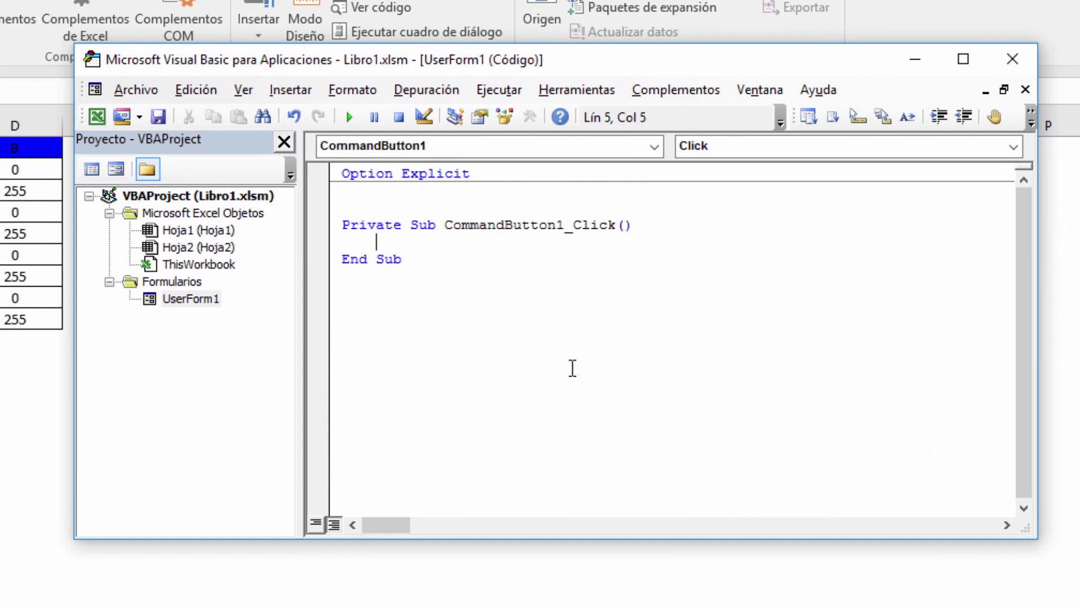
{"action": "type", "text": "m"}
{"action": "type", "text": "e.tex"}
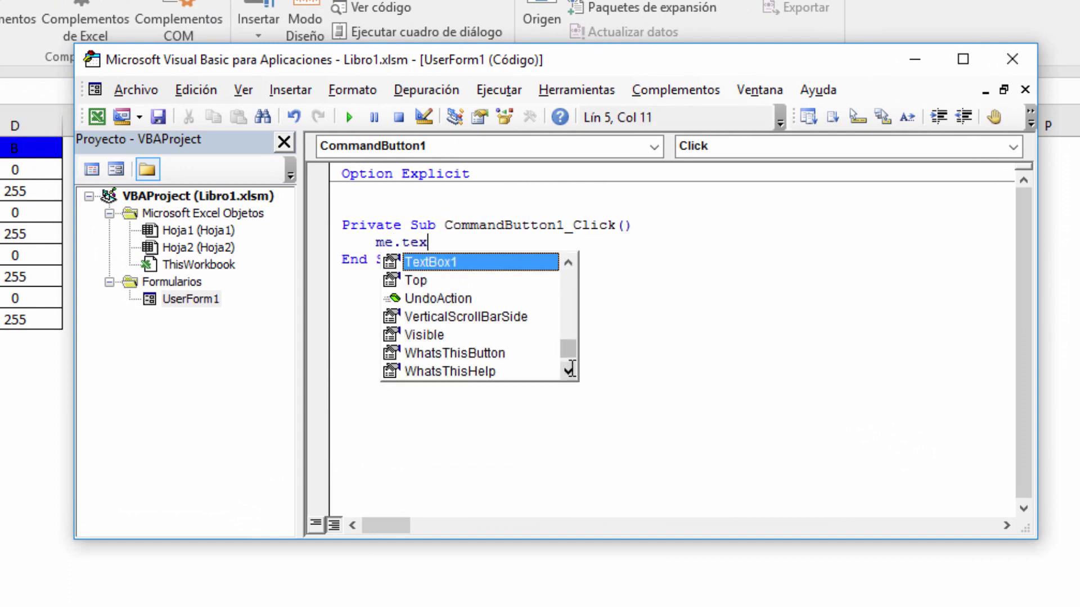
{"action": "type", "text": ".b"}
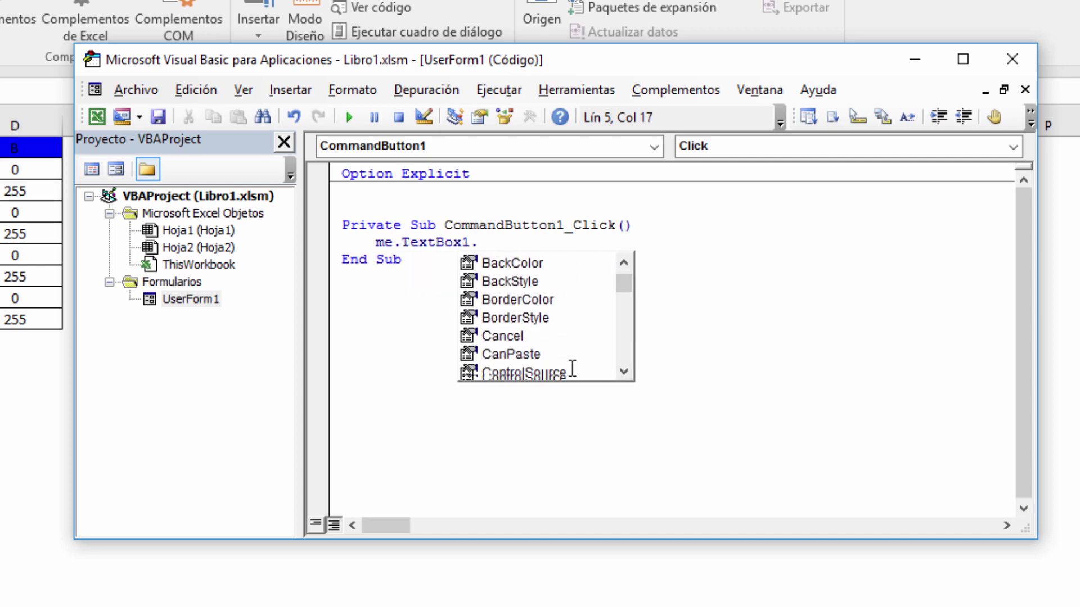
{"action": "type", "text": "ack "}
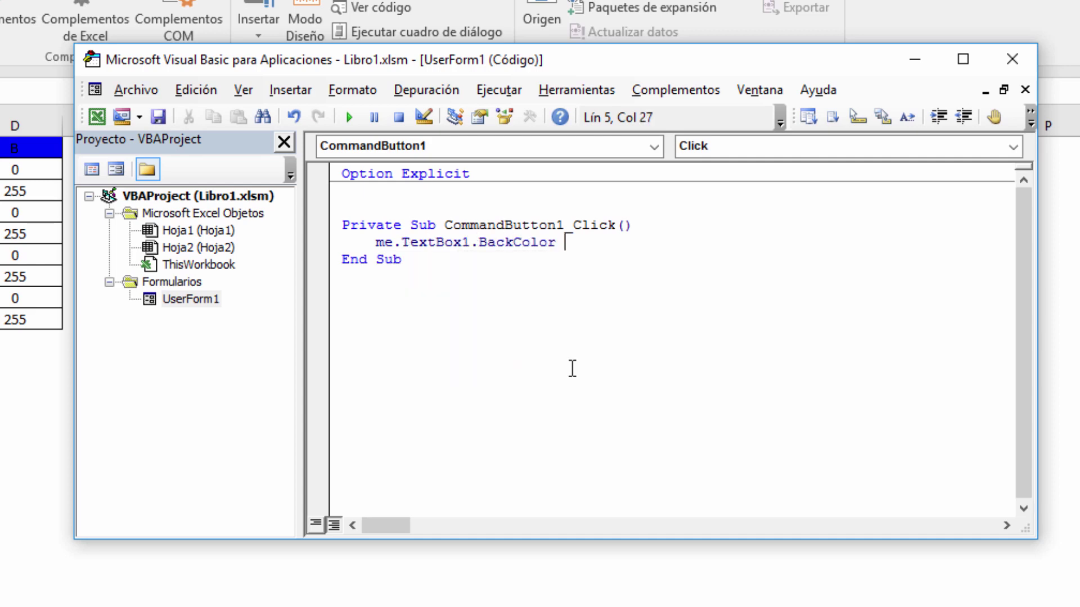
{"action": "type", "text": "= "}
{"action": "type", "text": "RGB"}
{"action": "type", "text": "("}
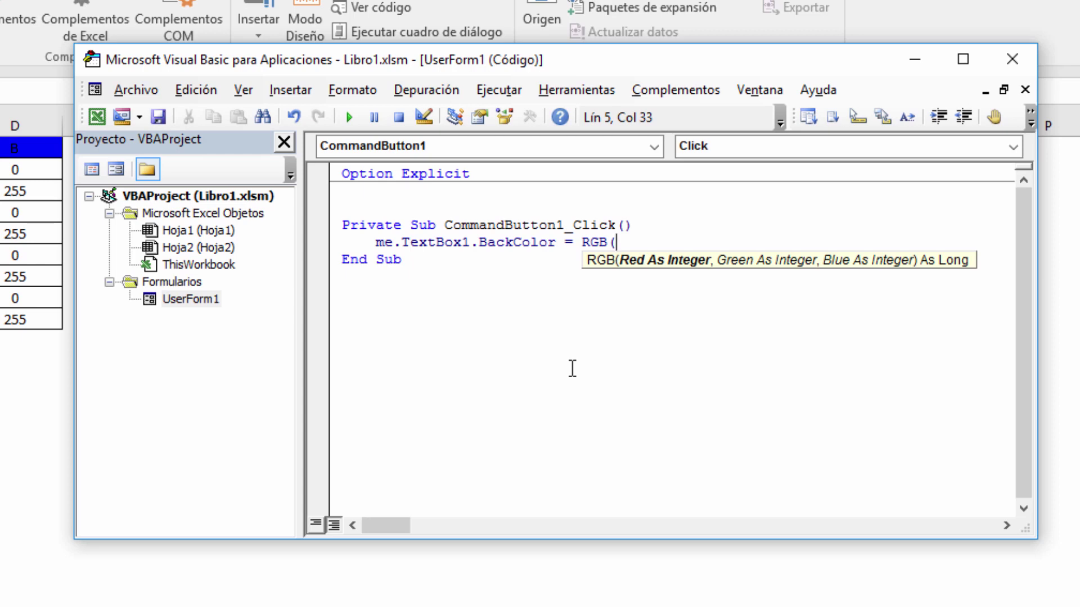
{"action": "type", "text": "0, 2"}
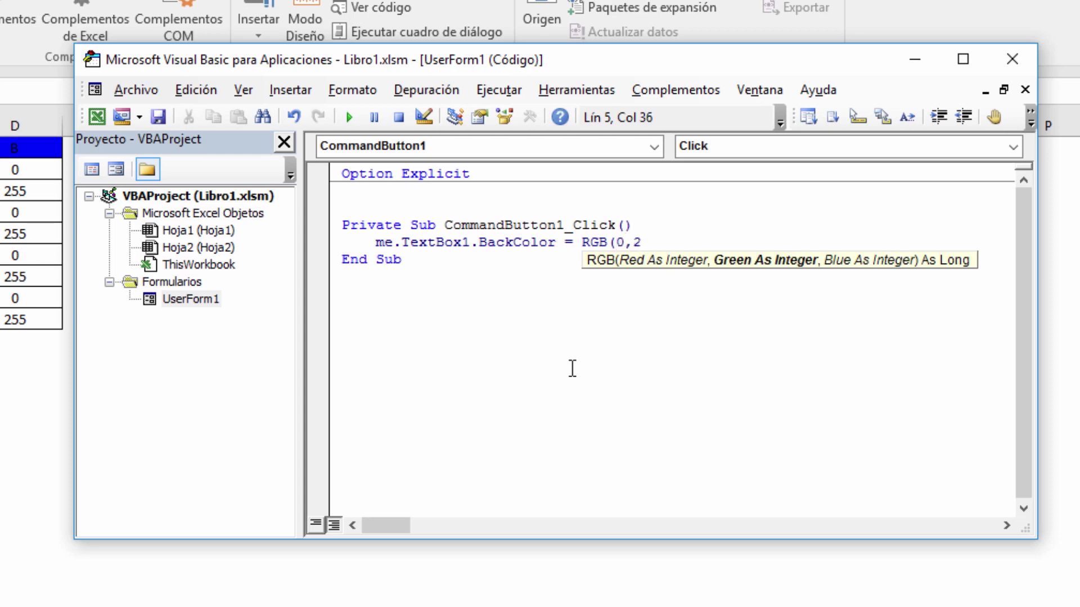
{"action": "type", "text": "55, 0"}
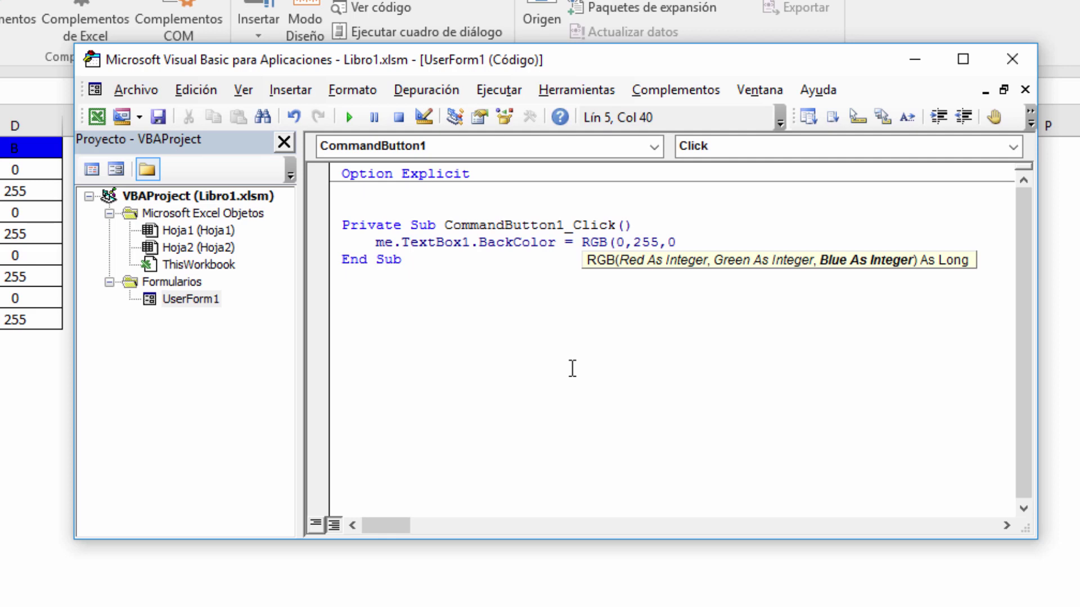
{"action": "type", "text": ")"}
{"action": "key", "text": "Down"}
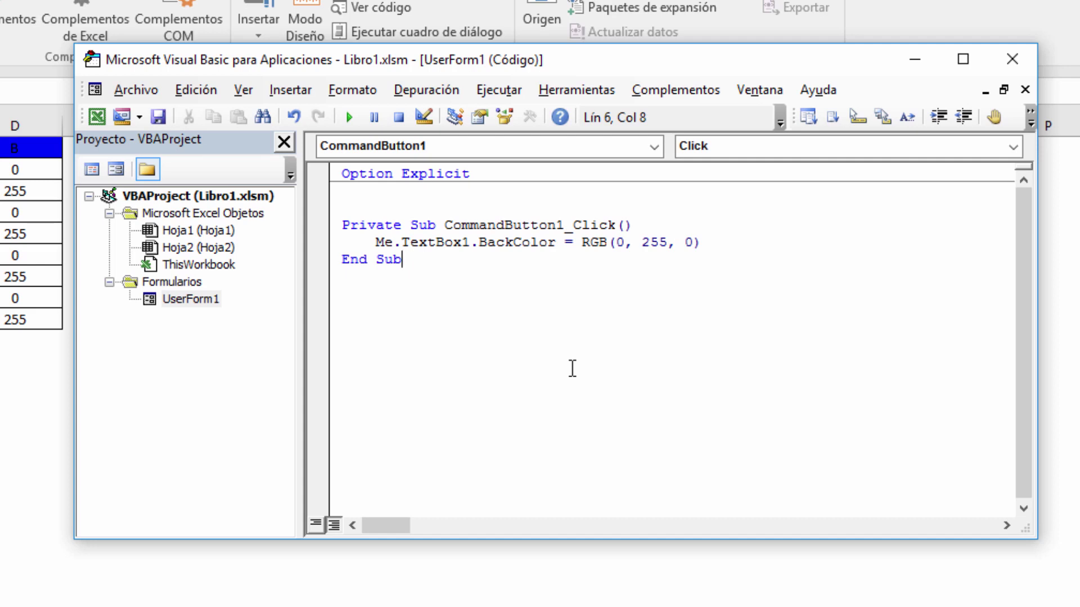
Step: Run UserForm1, press Colorear to turn the text box green, then close the form
{"action": "left_click", "coordinate": [354, 117]}
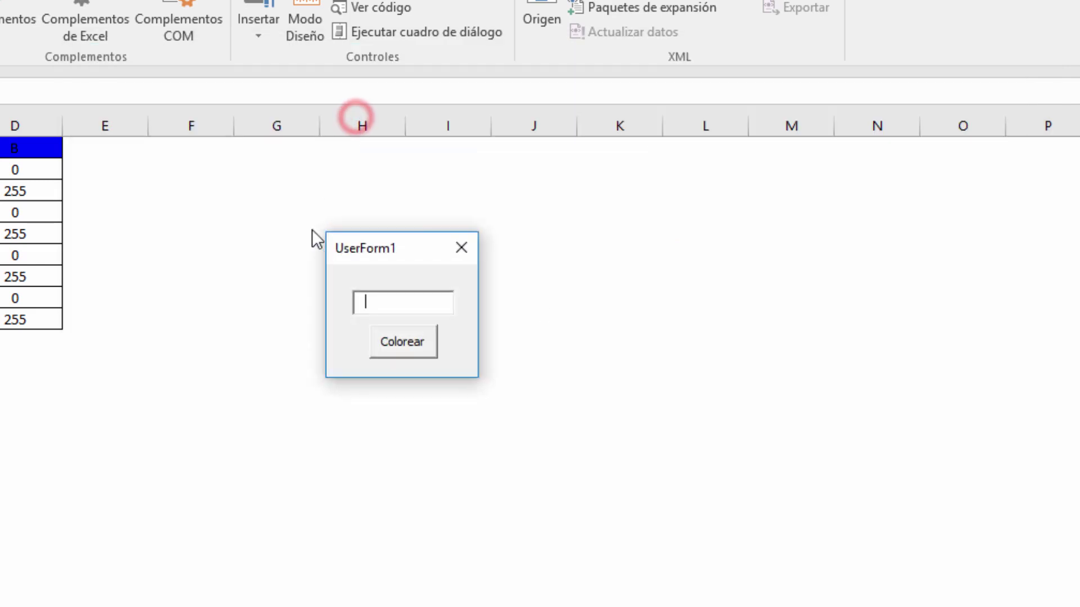
{"action": "left_click", "coordinate": [403, 341]}
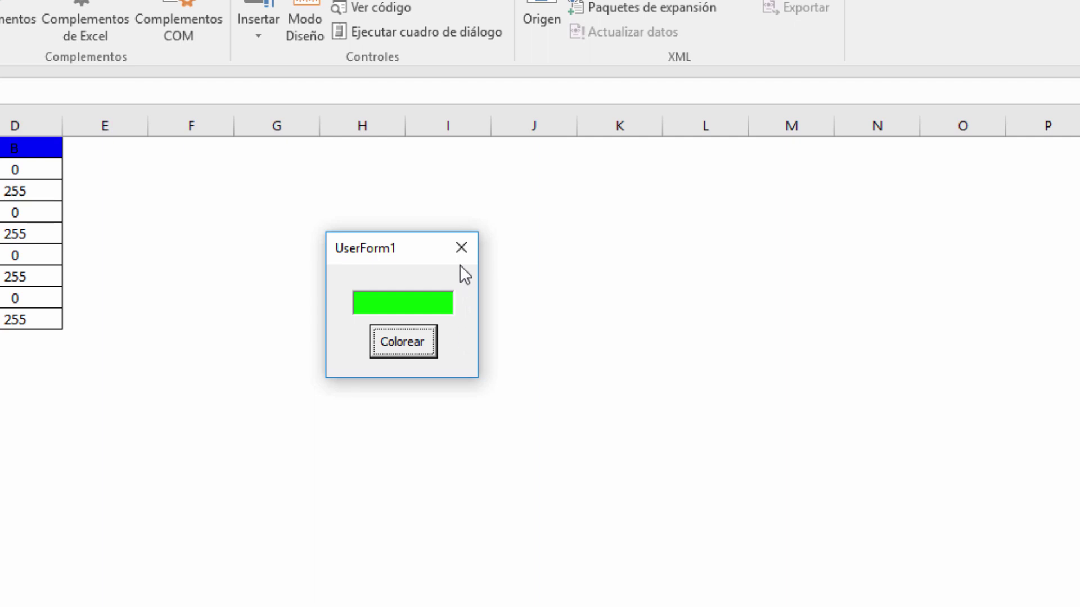
{"action": "left_click", "coordinate": [461, 248]}
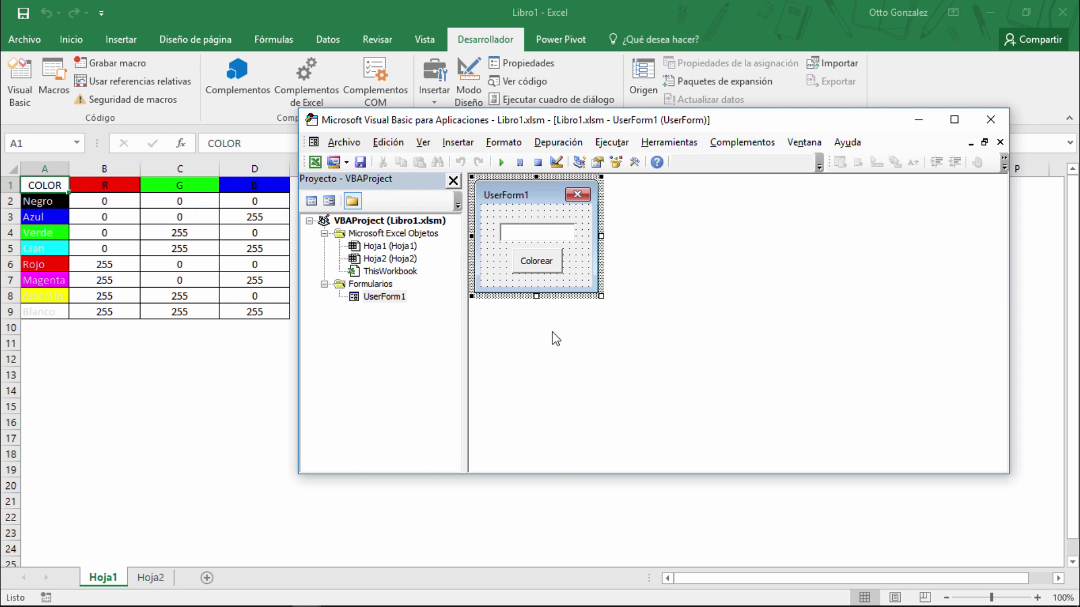
Step: Bring the workbook forward, switch to sheet Hoja2 and select the swatch in A2
{"action": "left_click", "coordinate": [46, 185]}
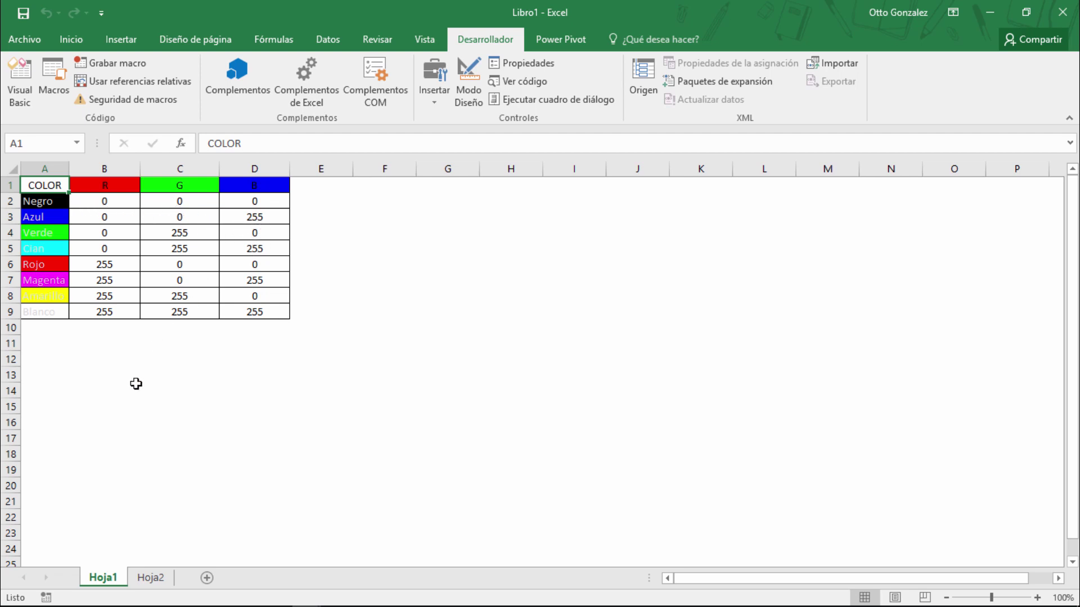
{"action": "left_click", "coordinate": [149, 578]}
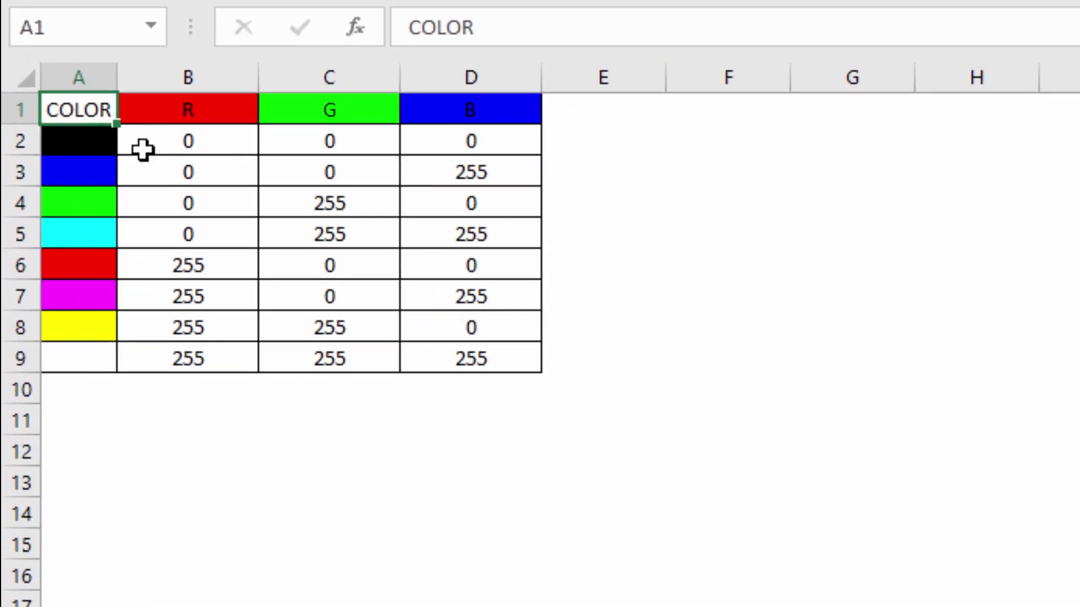
{"action": "left_click", "coordinate": [79, 143]}
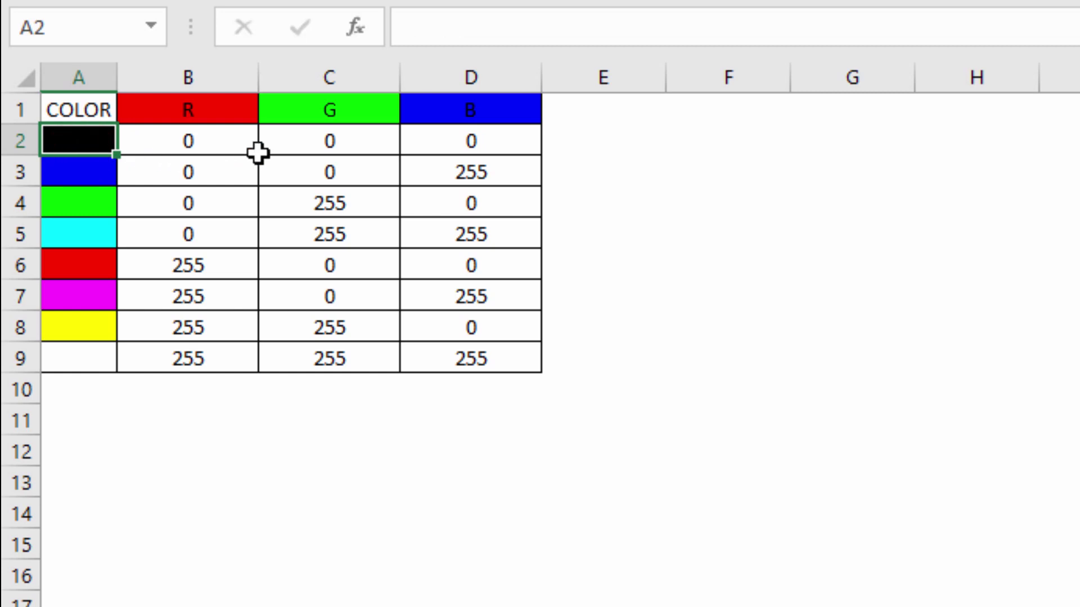
Step: Set row 2's RGB values to 190, 190, 190 so swatch A2 turns grey
{"action": "key", "text": "Right"}
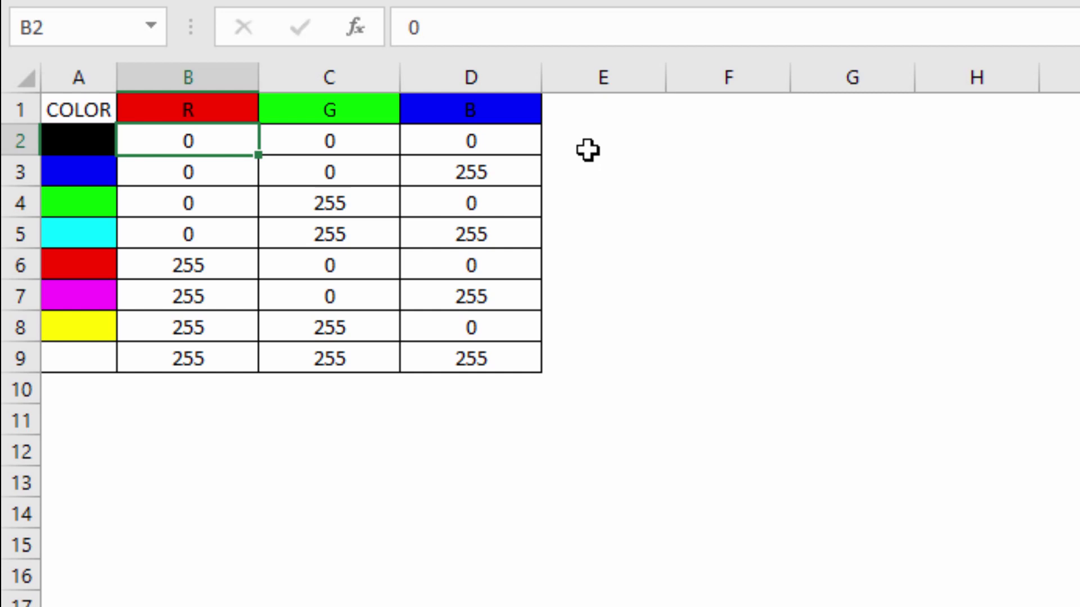
{"action": "type", "text": "90"}
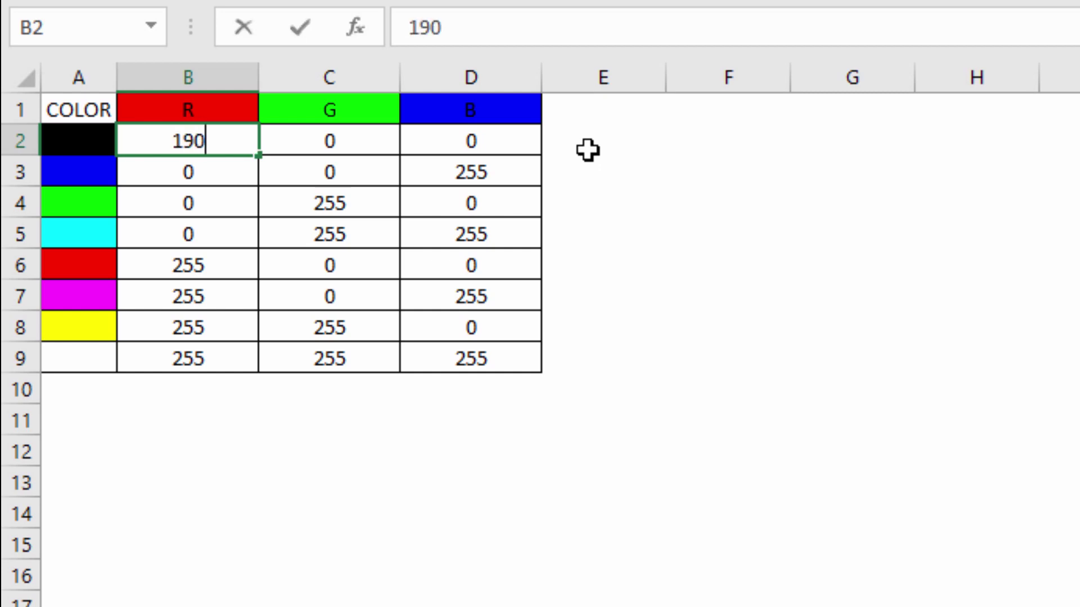
{"action": "key", "text": "Tab"}
{"action": "key", "text": "F2"}
{"action": "type", "text": "1"}
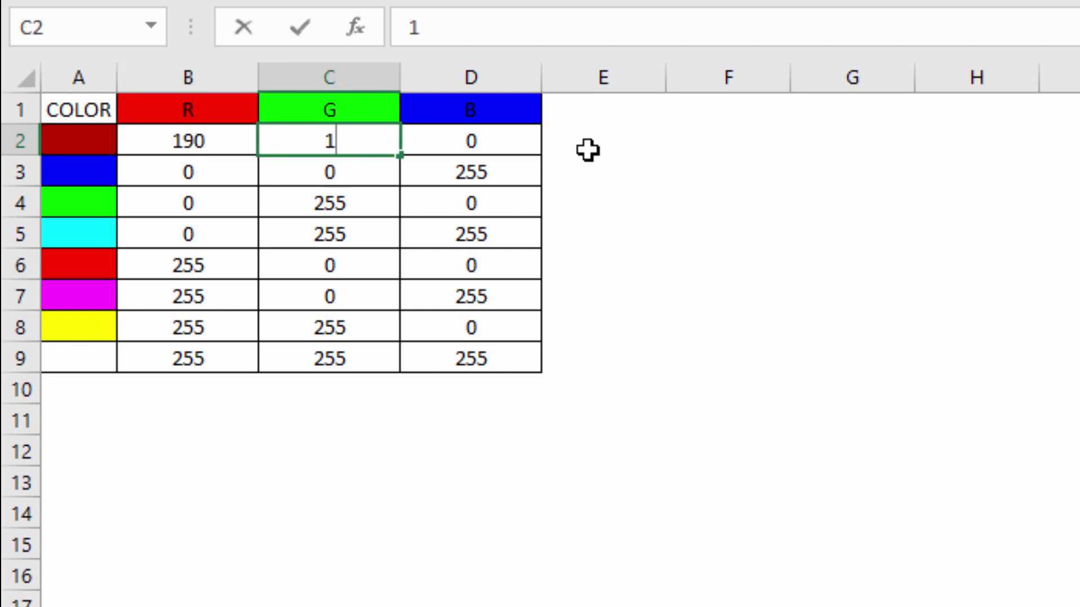
{"action": "type", "text": "90"}
{"action": "key", "text": "ctrl+Return"}
{"action": "key", "text": "Tab"}
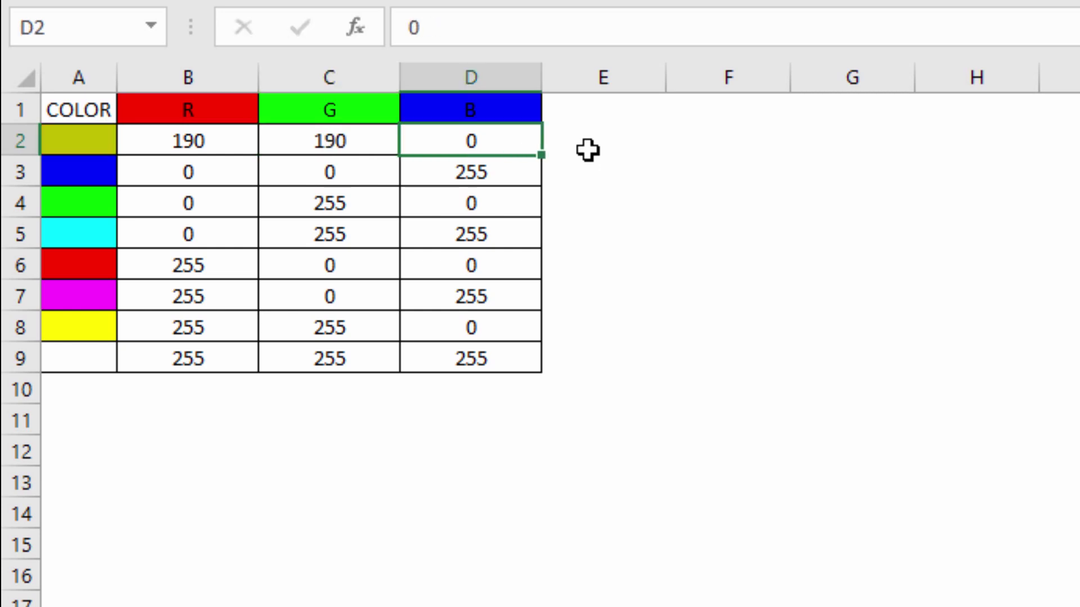
{"action": "type", "text": "190"}
{"action": "key", "text": "Tab"}
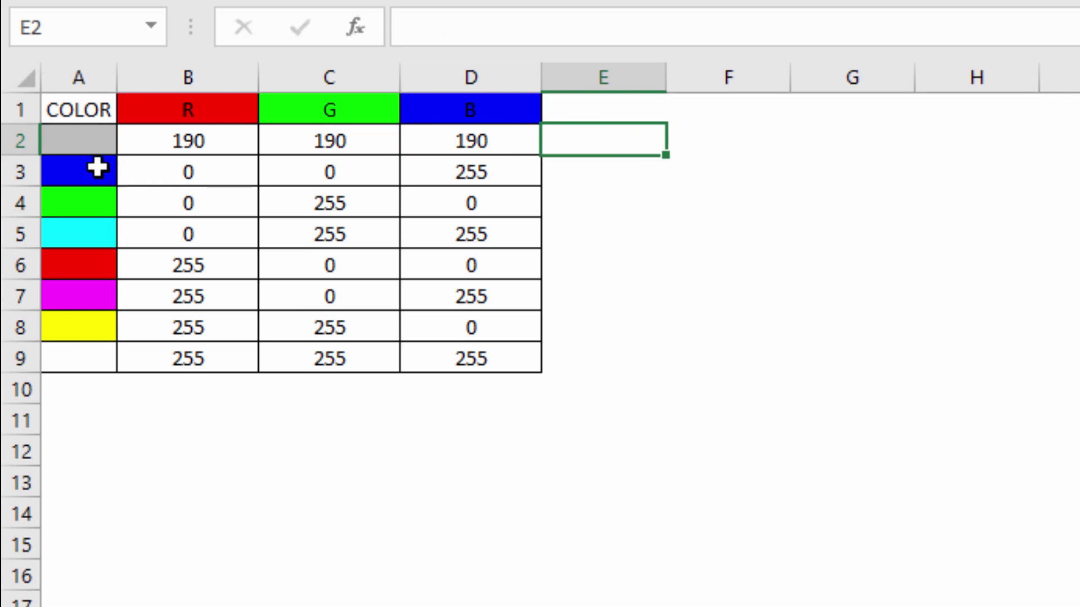
{"action": "left_click", "coordinate": [83, 141]}
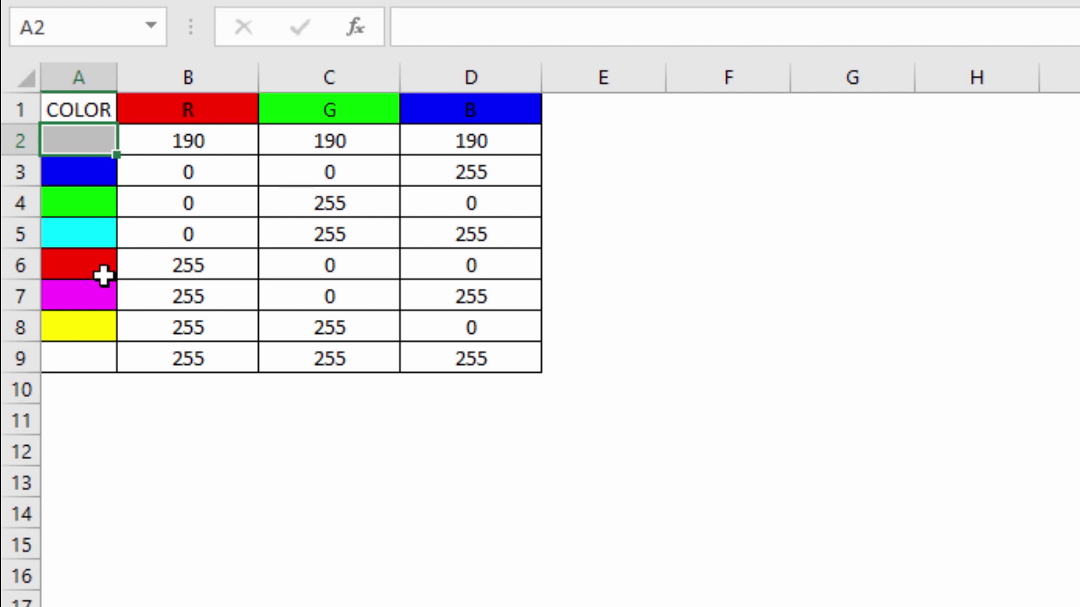
Step: Set row 6 to 255, 150, 200 so A6 turns pink, then reopen the Colorear button's code
{"action": "left_click", "coordinate": [93, 262]}
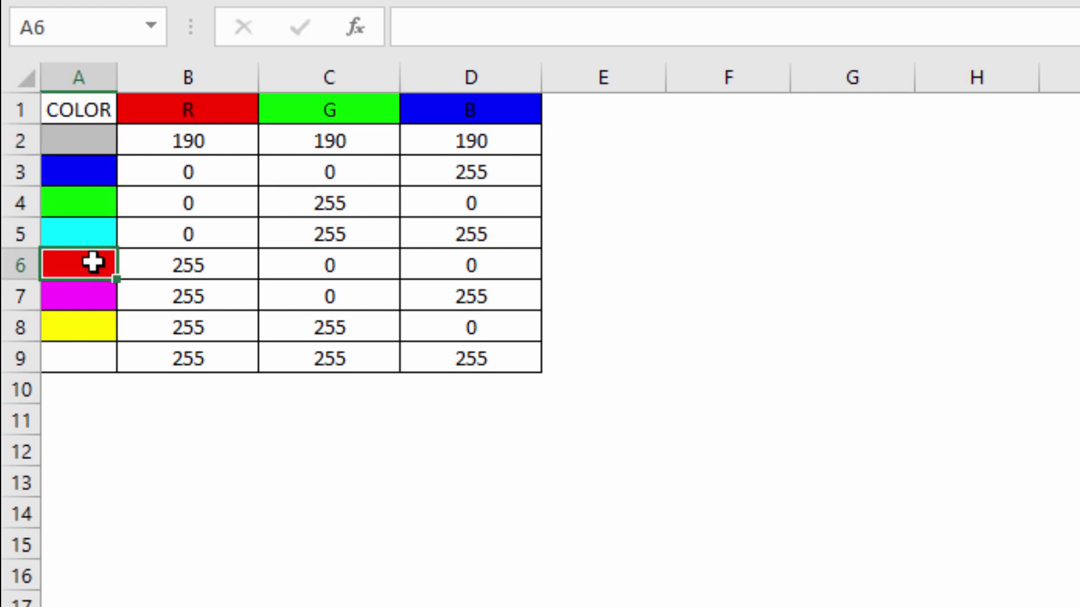
{"action": "left_click", "coordinate": [360, 268]}
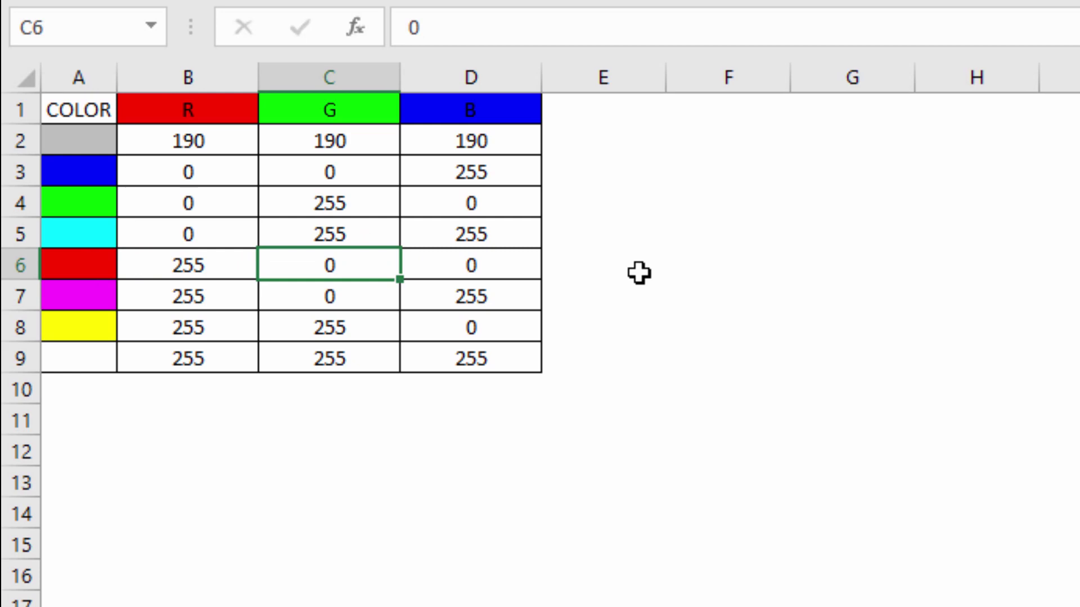
{"action": "type", "text": "150"}
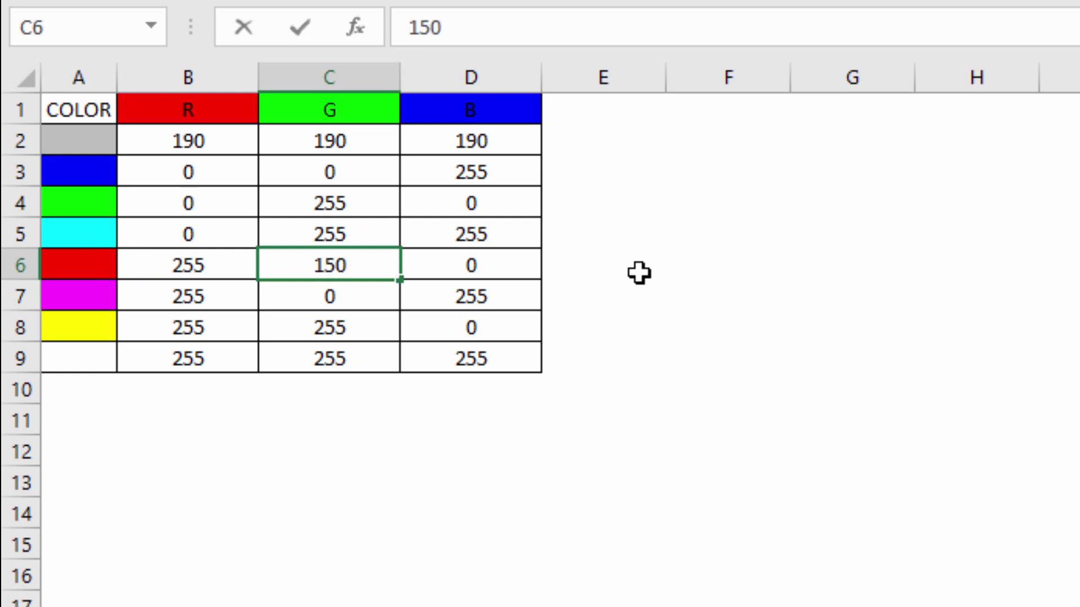
{"action": "key", "text": "Tab"}
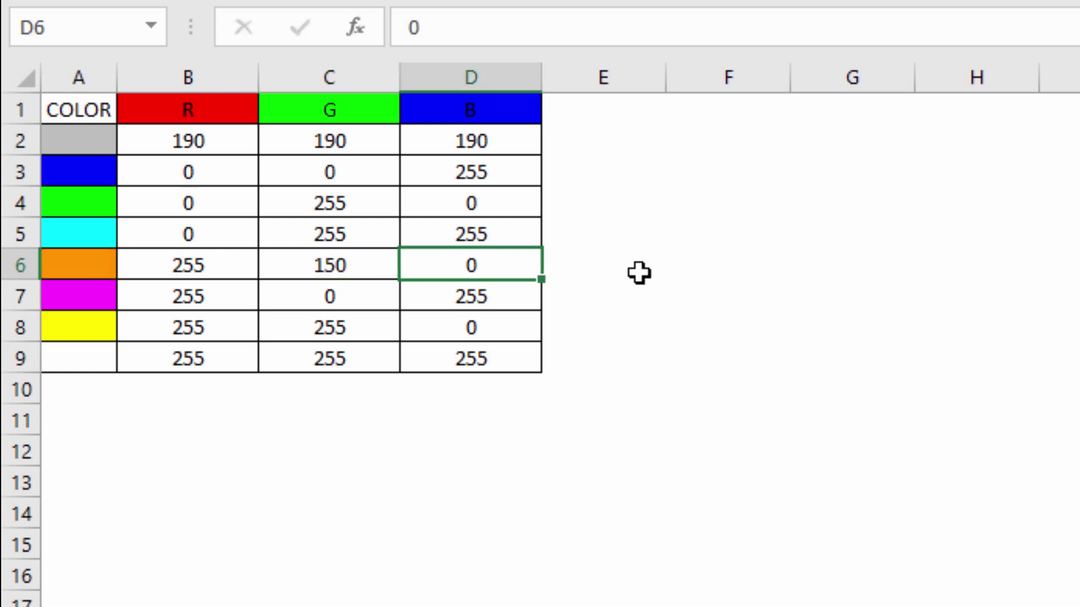
{"action": "type", "text": "200"}
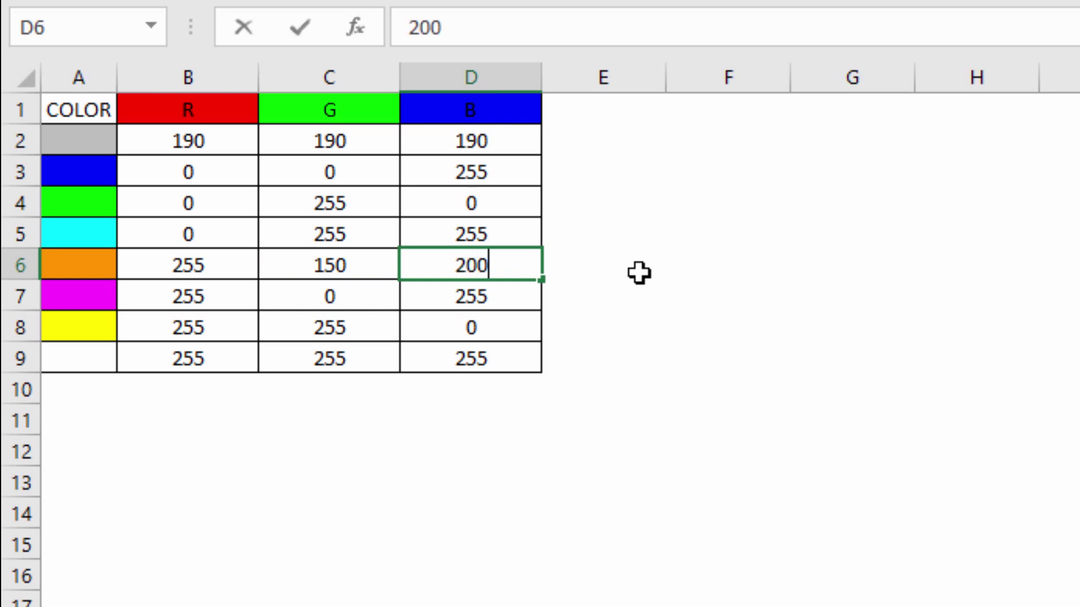
{"action": "key", "text": "ctrl+Return"}
{"action": "key", "text": "Tab"}
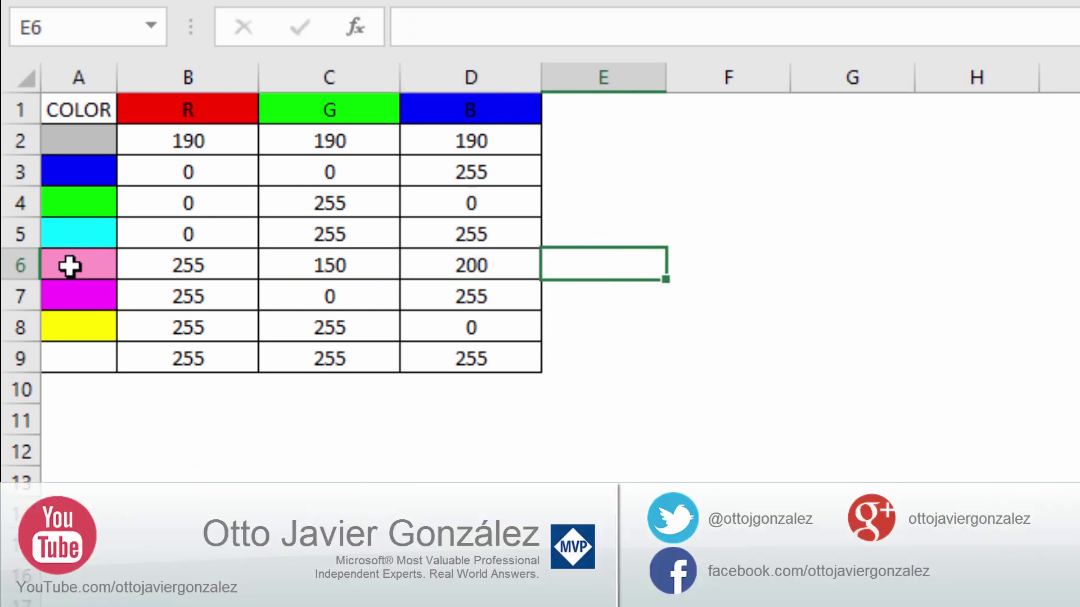
{"action": "left_click", "coordinate": [73, 268]}
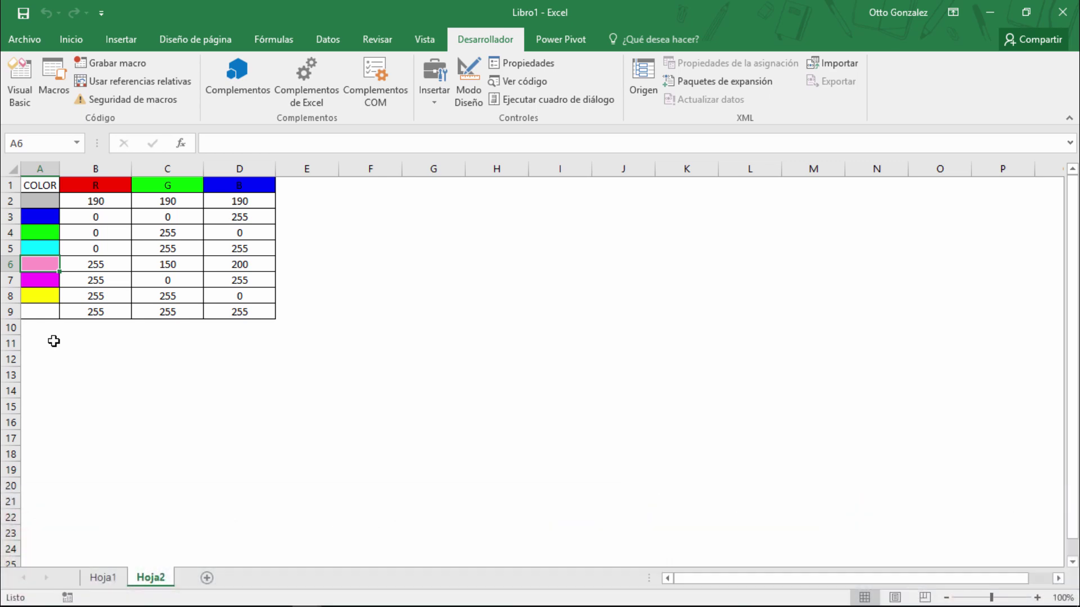
{"action": "left_click", "coordinate": [22, 78]}
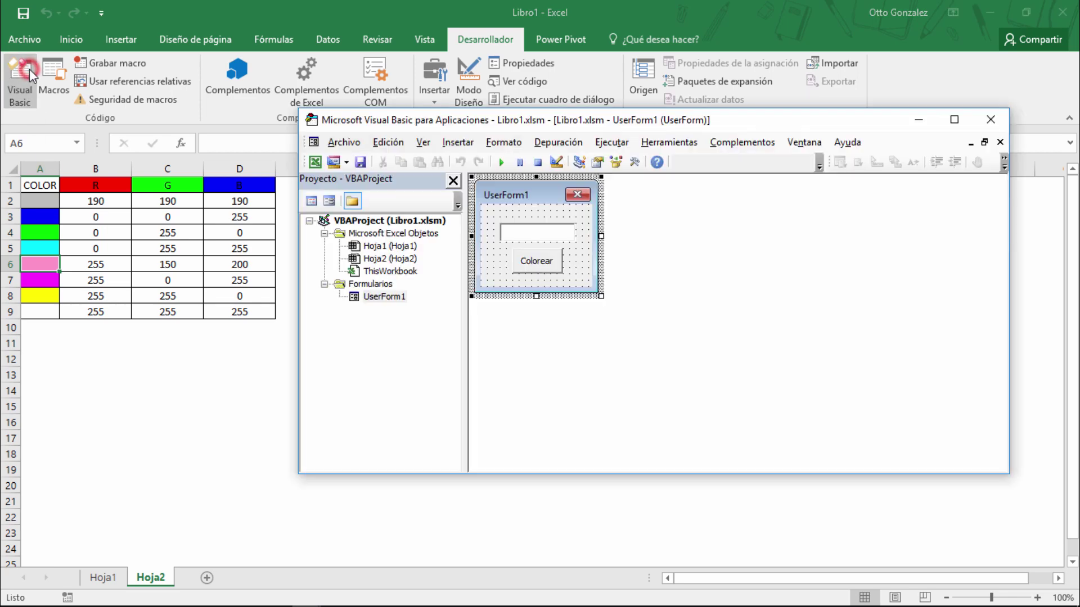
{"action": "double_click", "coordinate": [554, 267]}
Step: Add 'Dim i As Long' and 'i = RGB(255, 255, 0)' at the top of the click procedure
{"action": "left_click", "coordinate": [719, 241]}
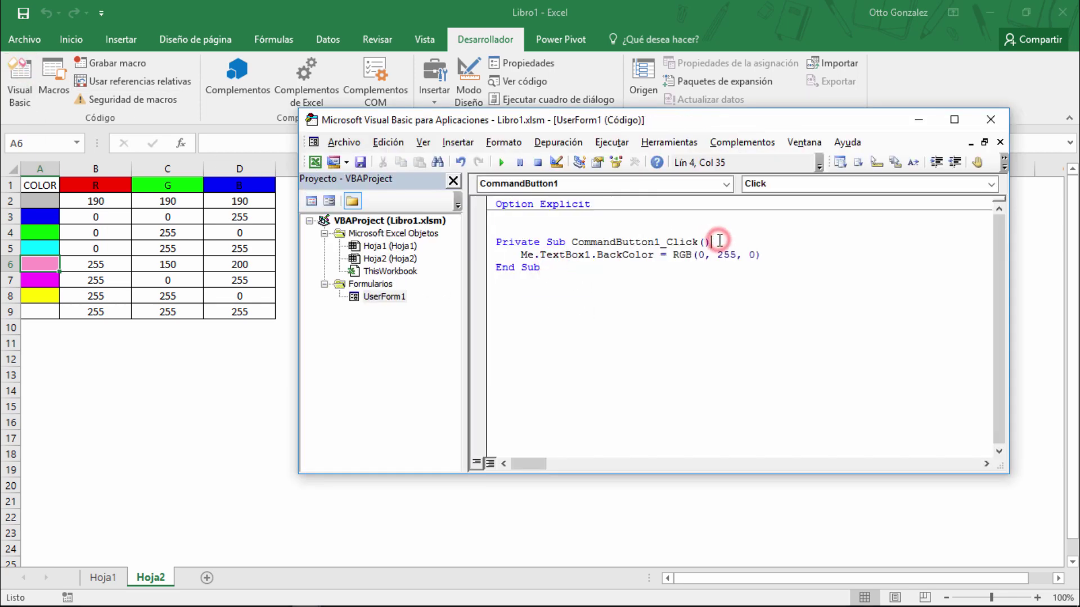
{"action": "key", "text": "Return"}
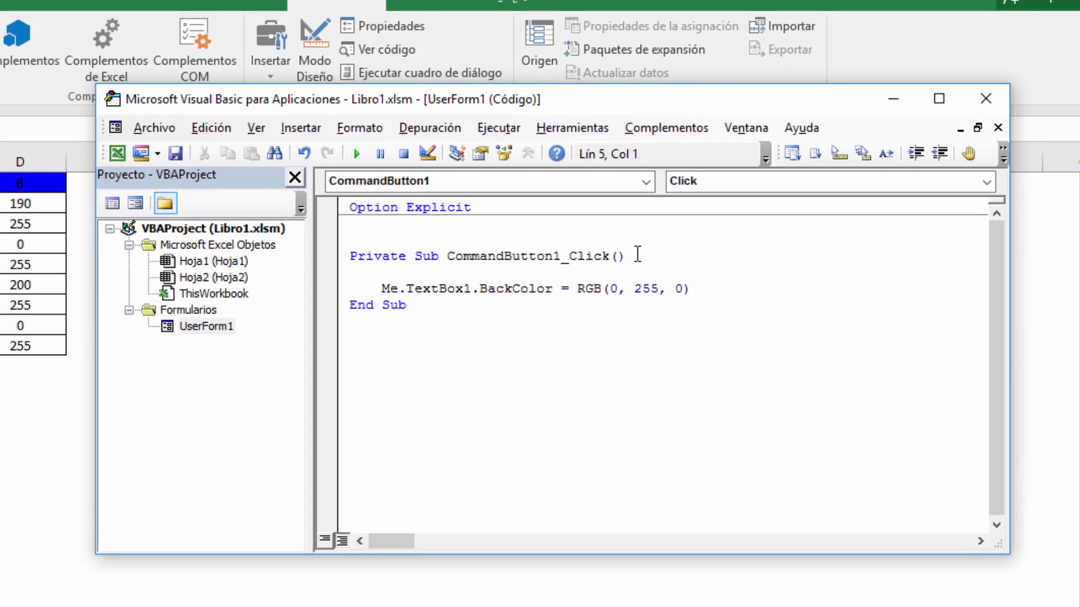
{"action": "type", "text": "dim i as "}
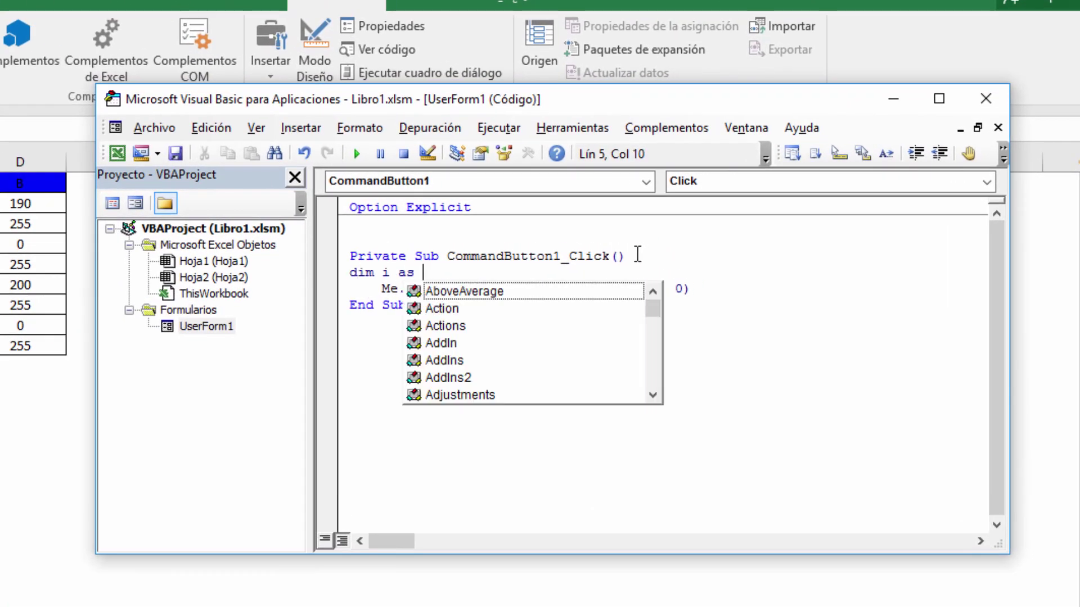
{"action": "type", "text": "long"}
{"action": "key", "text": "Return"}
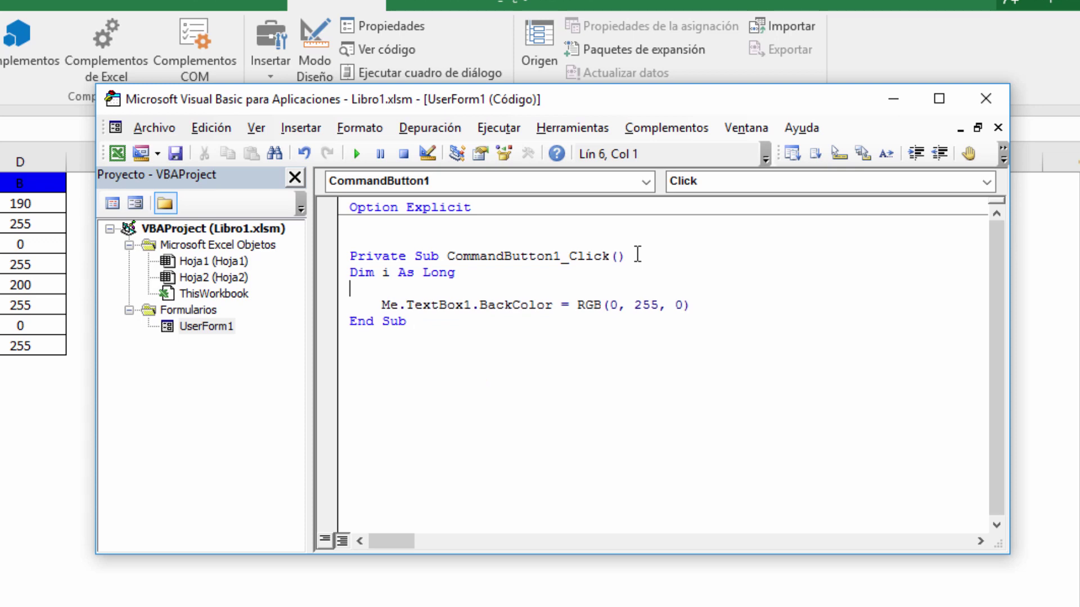
{"action": "type", "text": "i "}
{"action": "type", "text": "= "}
{"action": "type", "text": "RGB"}
{"action": "type", "text": "("}
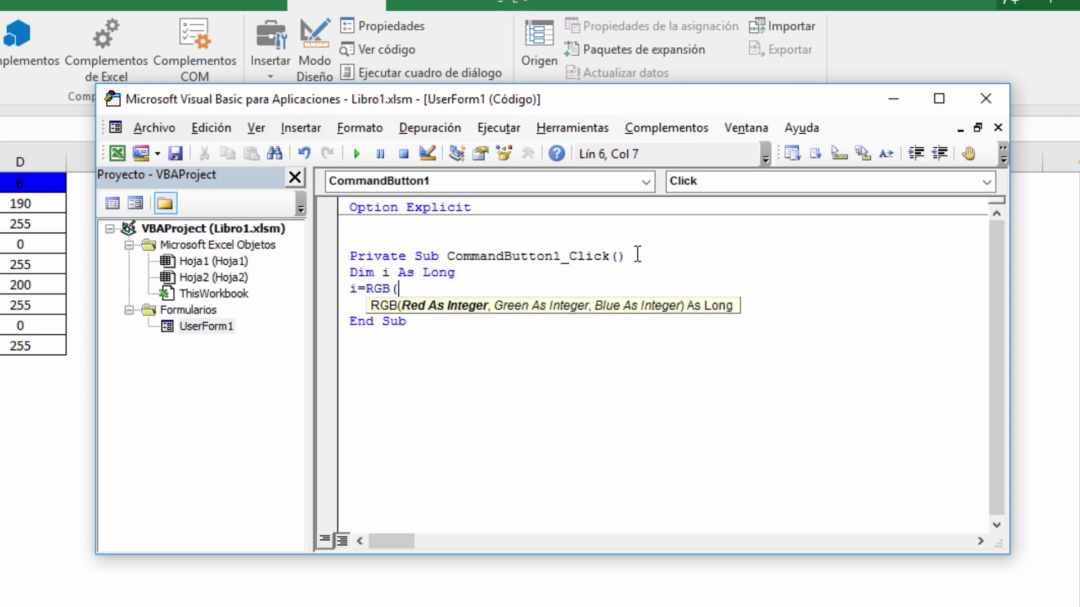
{"action": "type", "text": "2"}
{"action": "type", "text": "55, "}
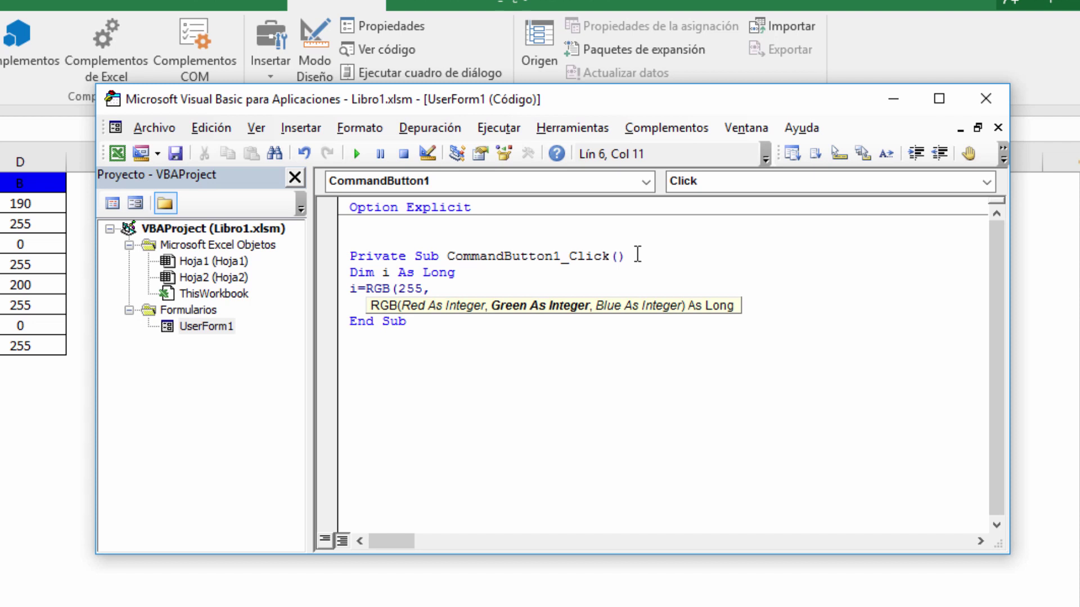
{"action": "type", "text": "255"}
{"action": "type", "text": ", 0"}
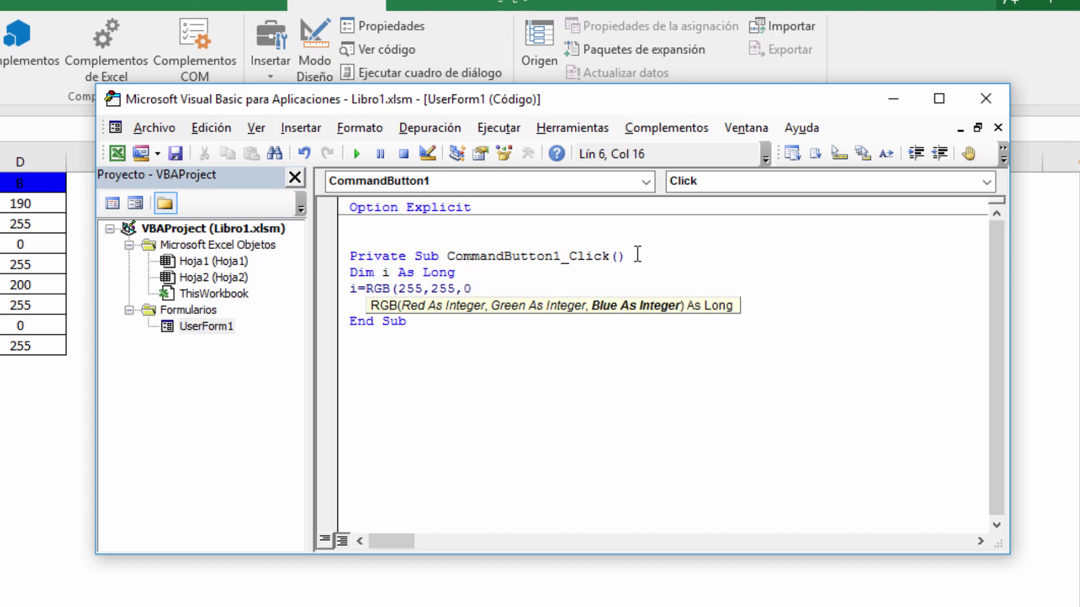
{"action": "type", "text": ")"}
{"action": "key", "text": "Down"}
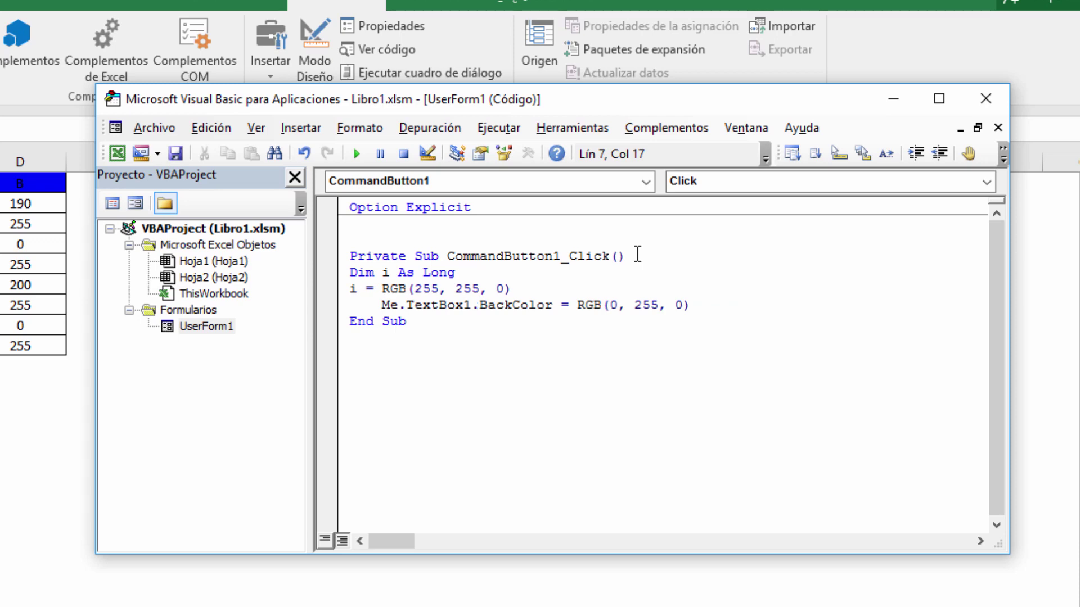
Step: Replace RGB(0, 255, 0) with i on the BackColor line and add 'MsgBox i' below it
{"action": "left_click", "coordinate": [699, 305]}
{"action": "key", "text": "shift+Left"}
{"action": "key", "text": "shift+Left"}
{"action": "key", "text": "shift+Left"}
{"action": "key", "text": "shift+Left"}
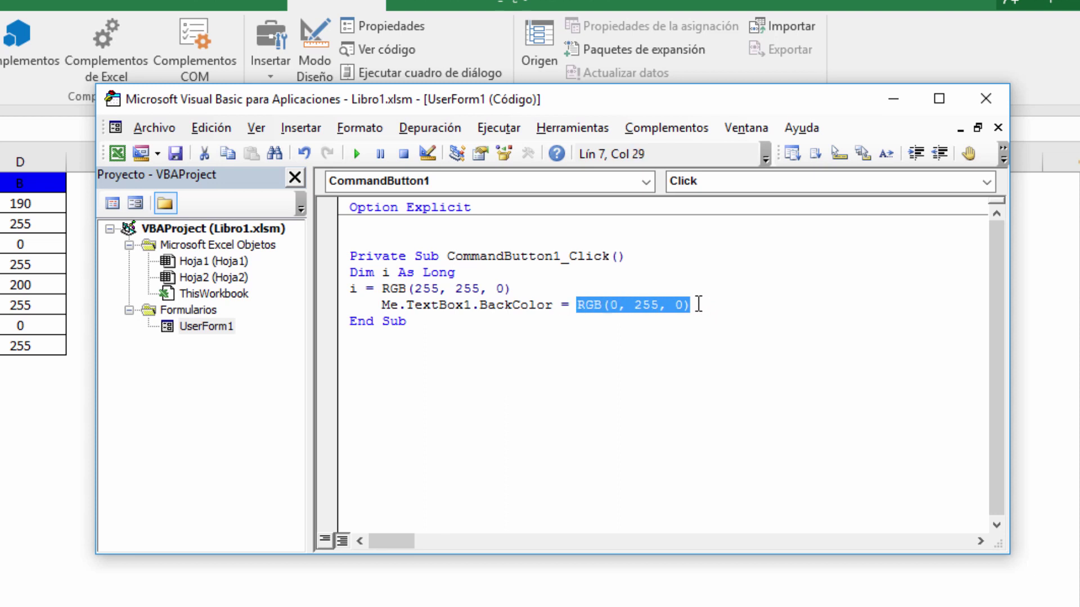
{"action": "key", "text": "Delete"}
{"action": "type", "text": "i"}
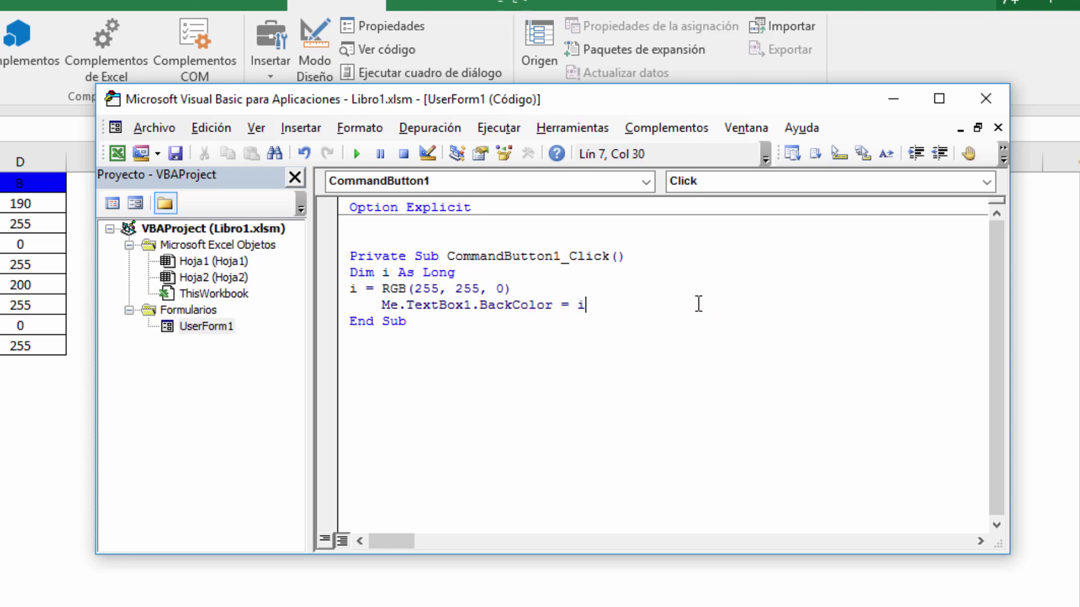
{"action": "key", "text": "Return"}
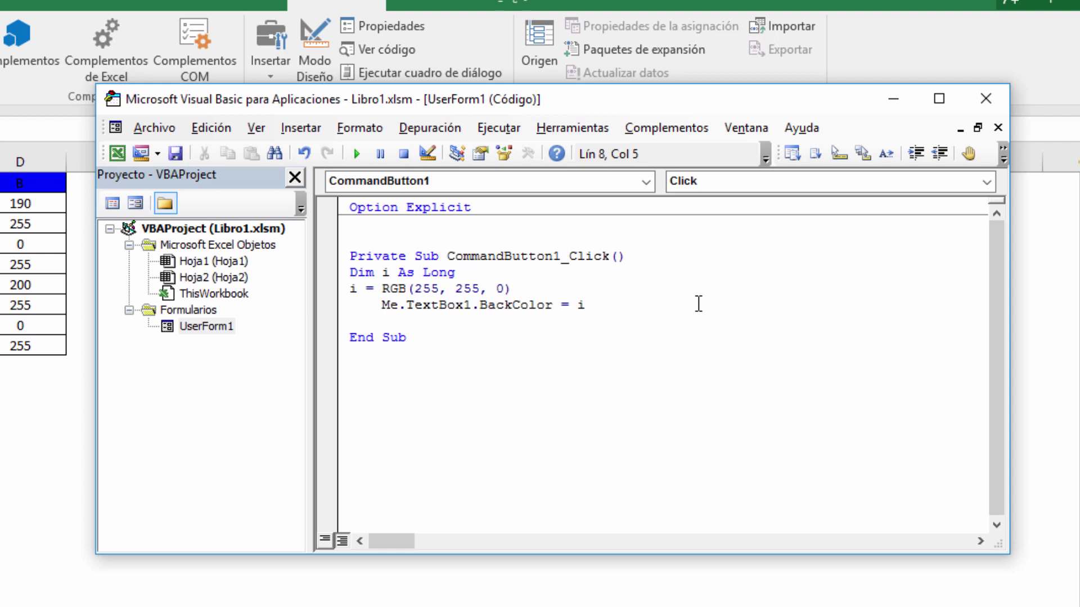
{"action": "type", "text": "msg"}
{"action": "type", "text": "box"}
{"action": "type", "text": " i"}
{"action": "key", "text": "Down"}
Step: Run UserForm1, press Colorear to see the 65535 message, dismiss it and close the form
{"action": "left_click", "coordinate": [354, 153]}
{"action": "left_click", "coordinate": [397, 366]}
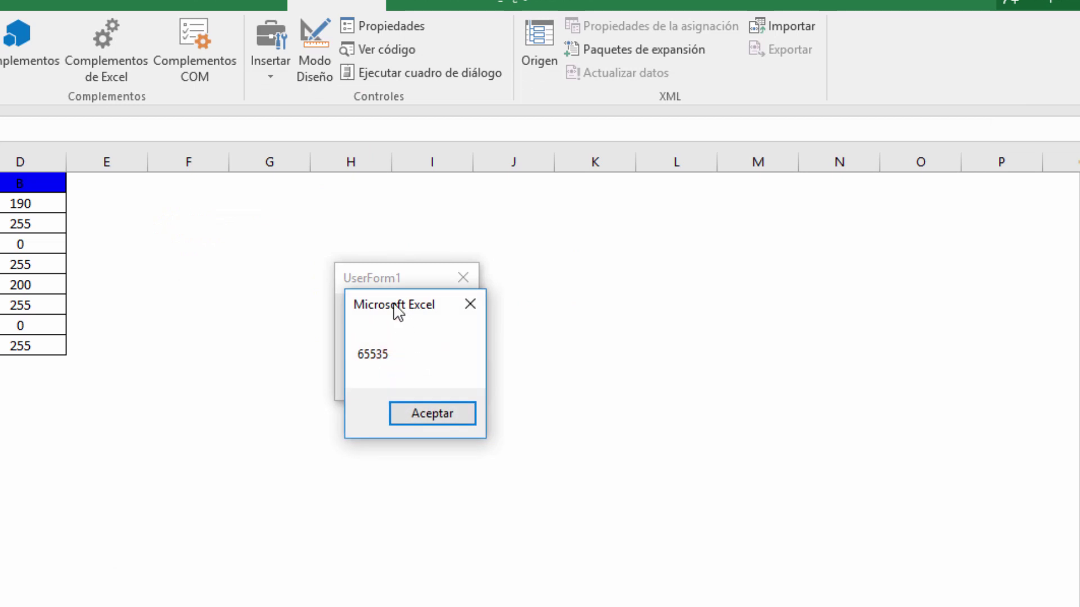
{"action": "left_click_drag", "start_coordinate": [397, 312], "coordinate": [543, 276]}
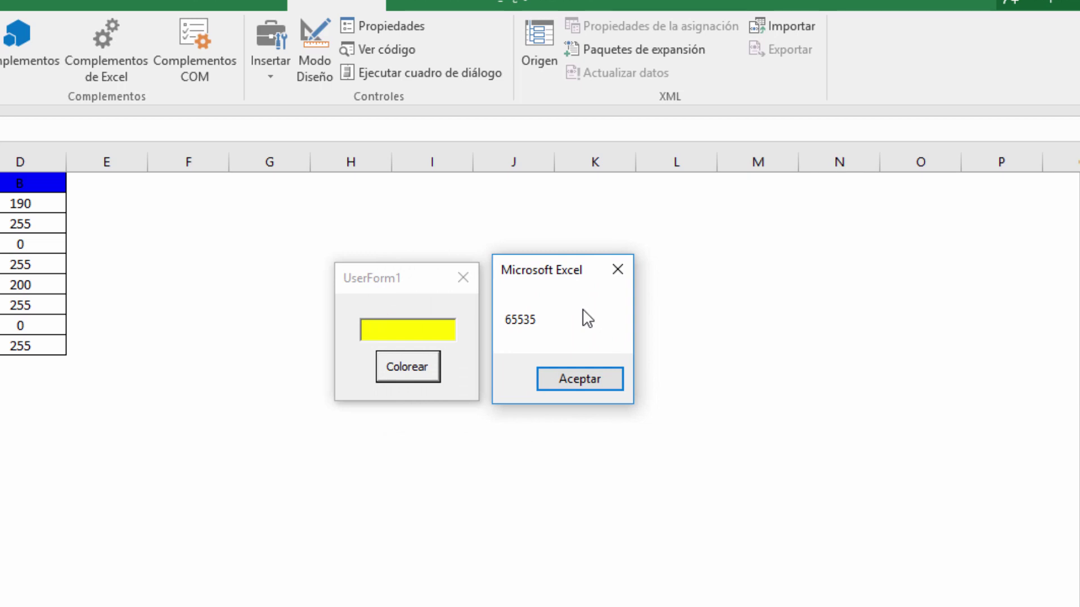
{"action": "left_click", "coordinate": [544, 322]}
{"action": "left_click", "coordinate": [569, 385]}
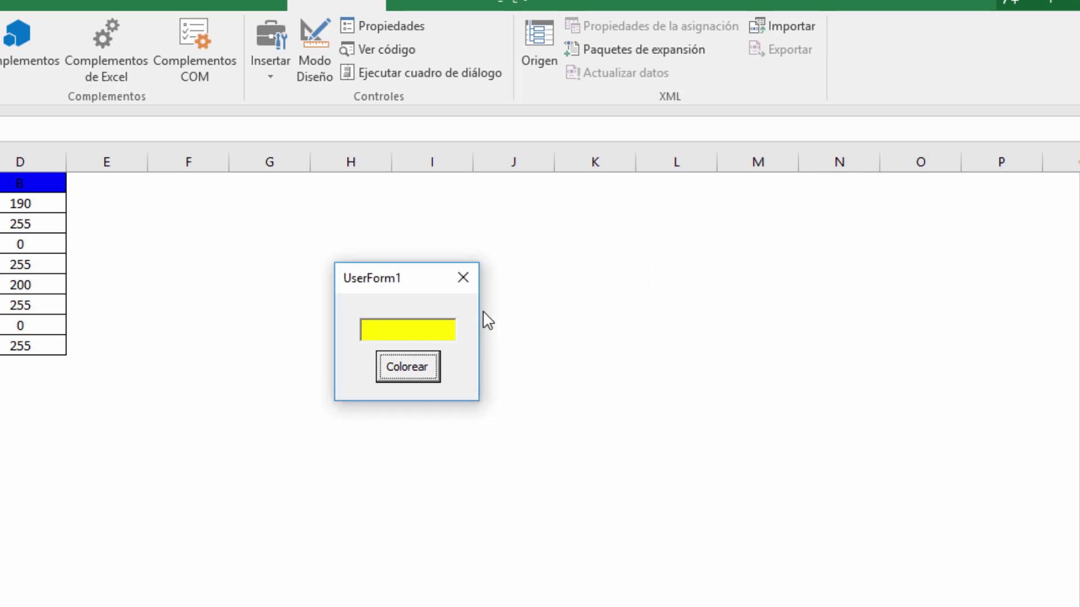
{"action": "left_click", "coordinate": [462, 282]}
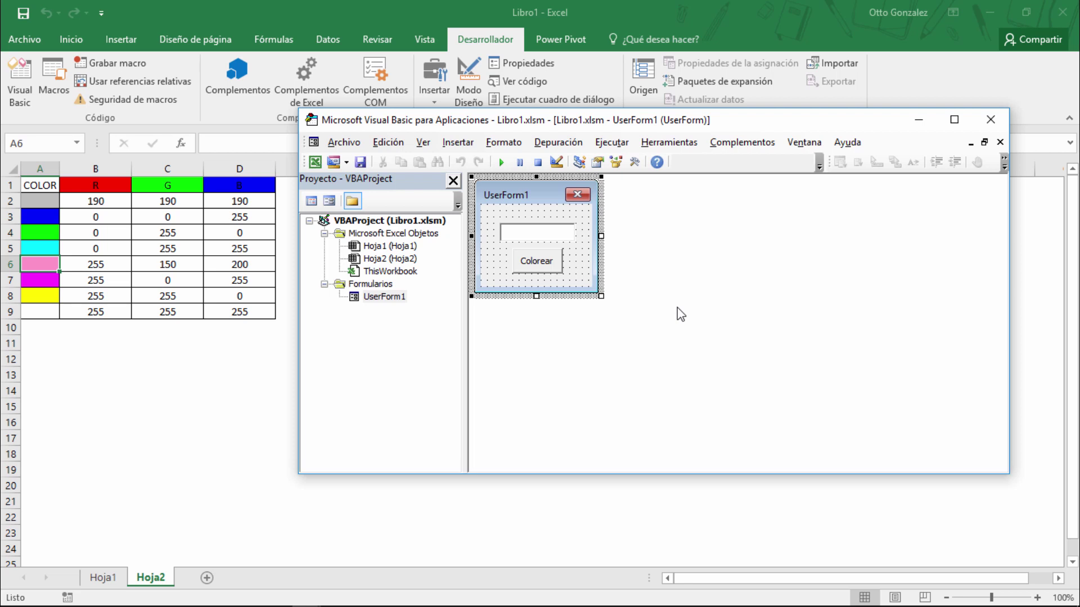
Step: Record Macro1 that fills cell G1 with yellow via Fill Color, then stop recording
{"action": "left_click", "coordinate": [244, 1]}
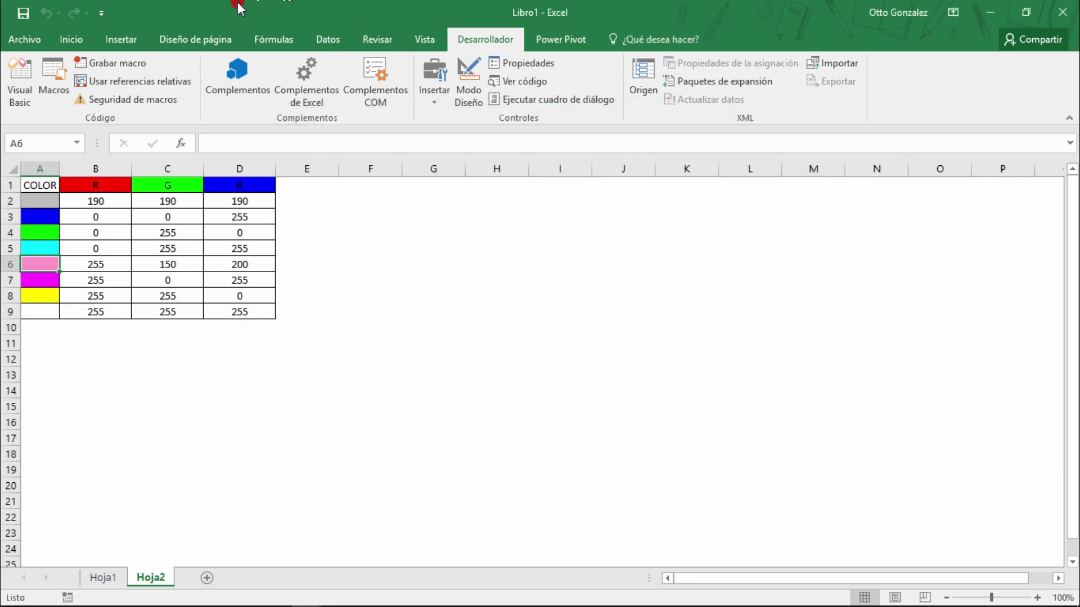
{"action": "left_click", "coordinate": [105, 62]}
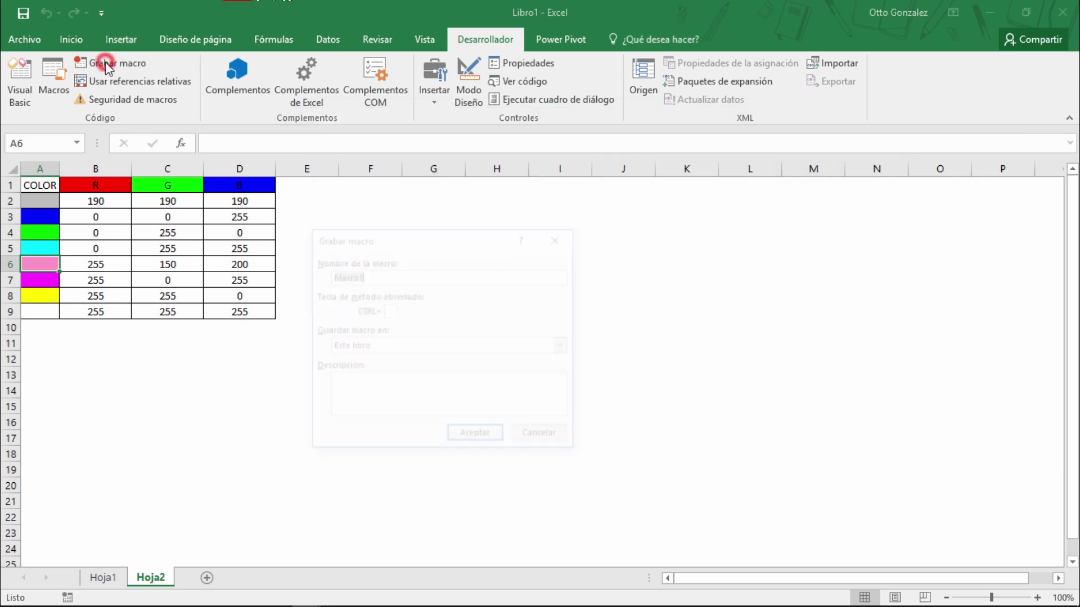
{"action": "left_click", "coordinate": [465, 434]}
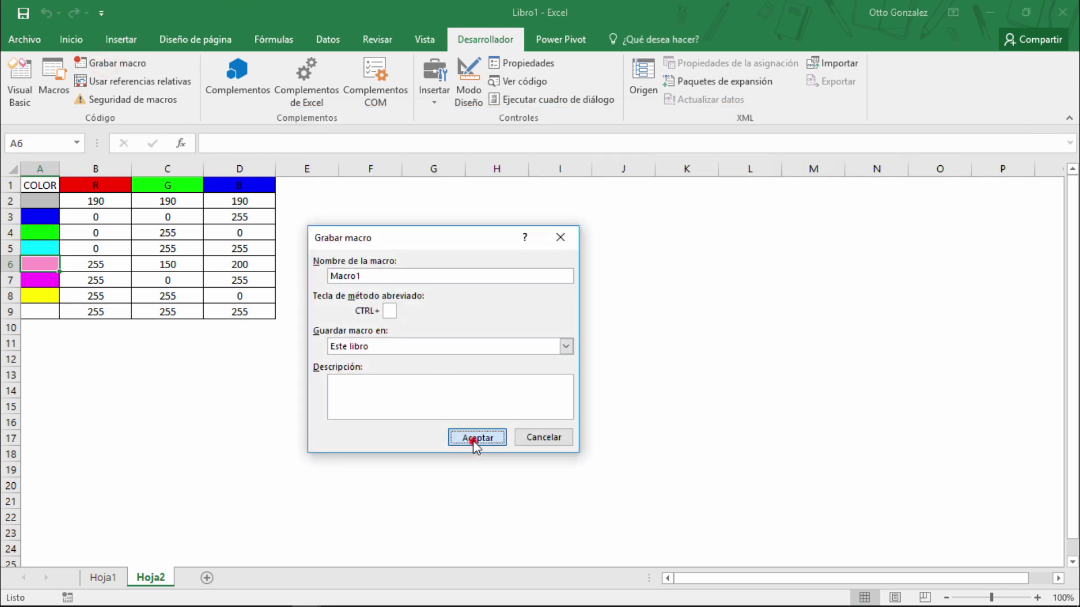
{"action": "left_click", "coordinate": [437, 188]}
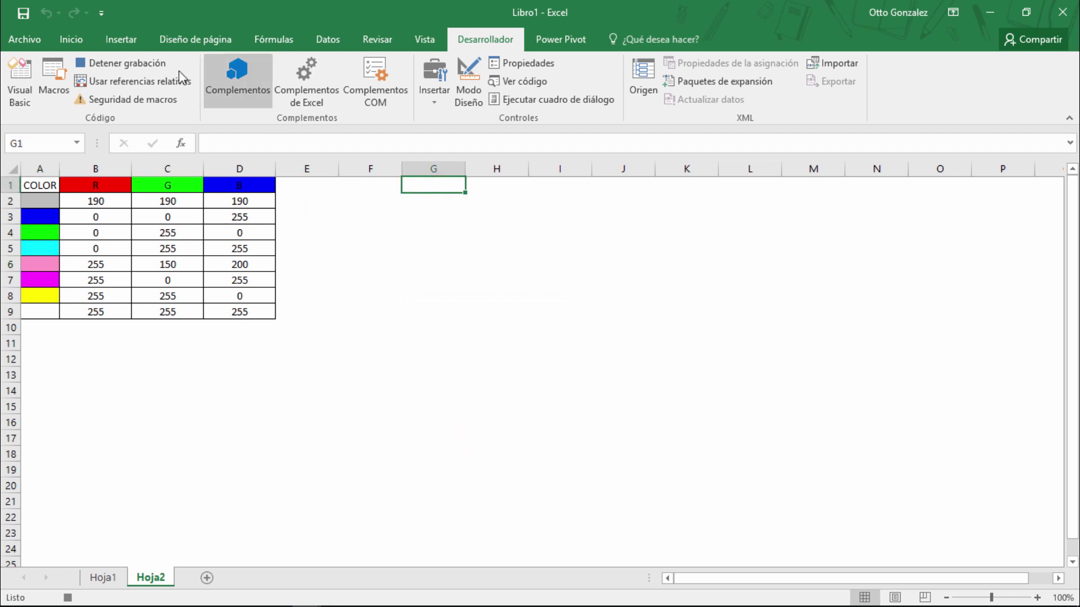
{"action": "left_click", "coordinate": [71, 39]}
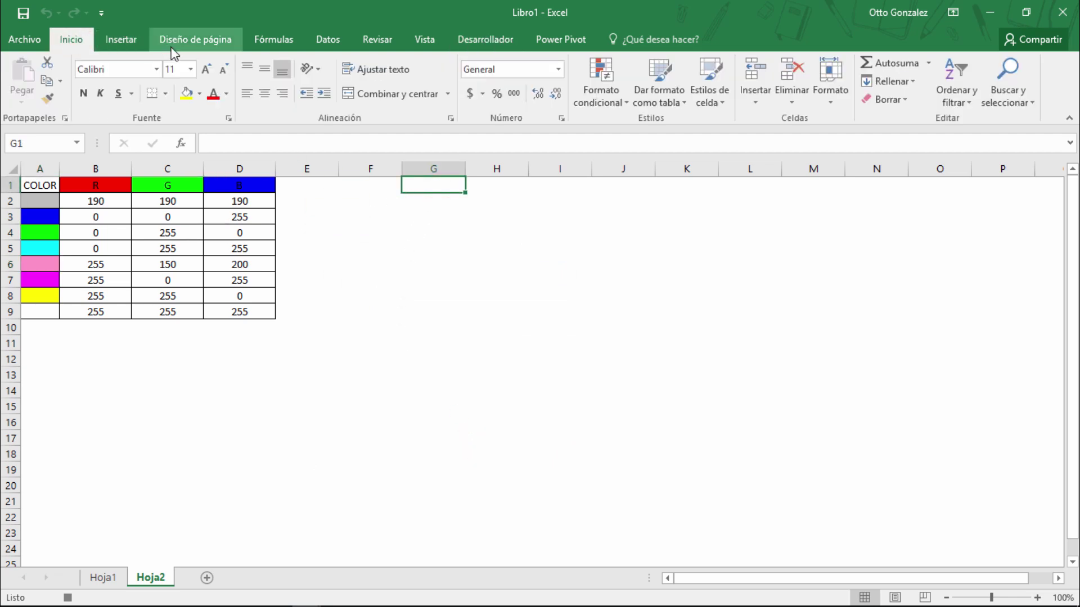
{"action": "left_click", "coordinate": [199, 93]}
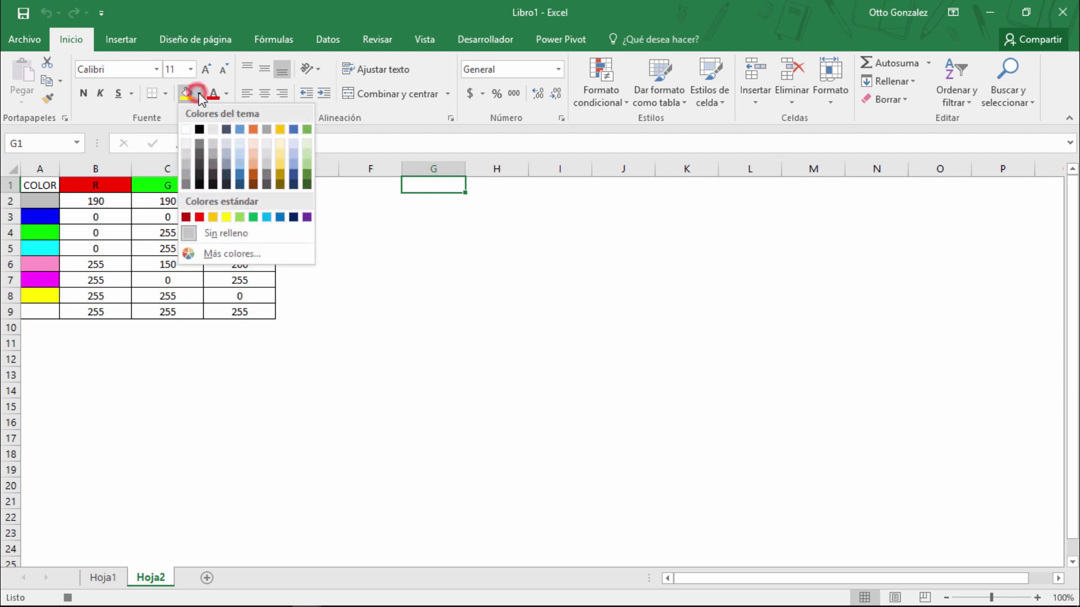
{"action": "left_click", "coordinate": [227, 216]}
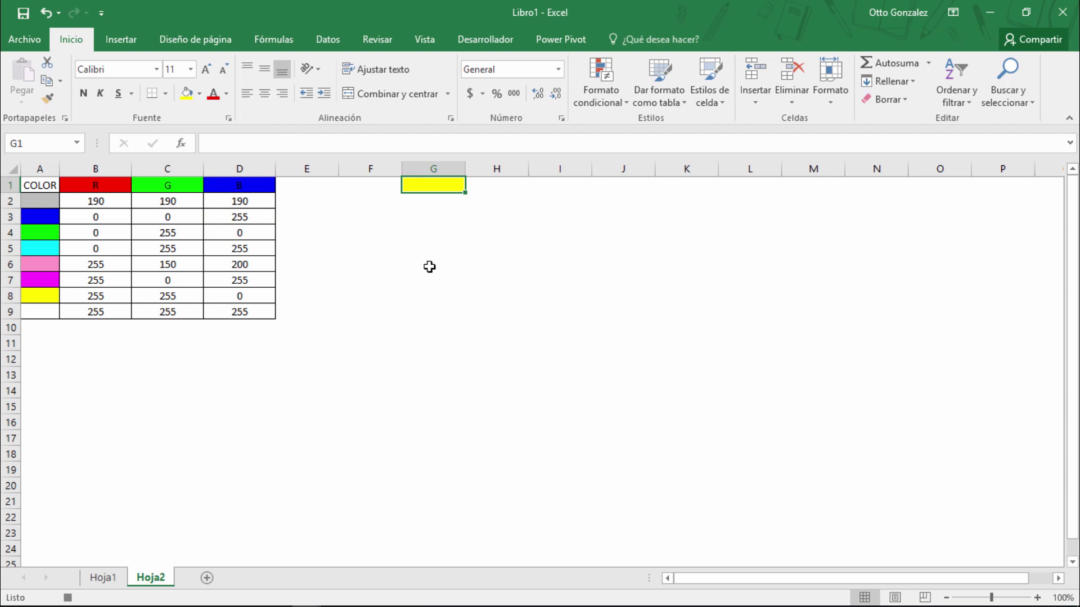
{"action": "left_click", "coordinate": [466, 41]}
{"action": "left_click", "coordinate": [94, 62]}
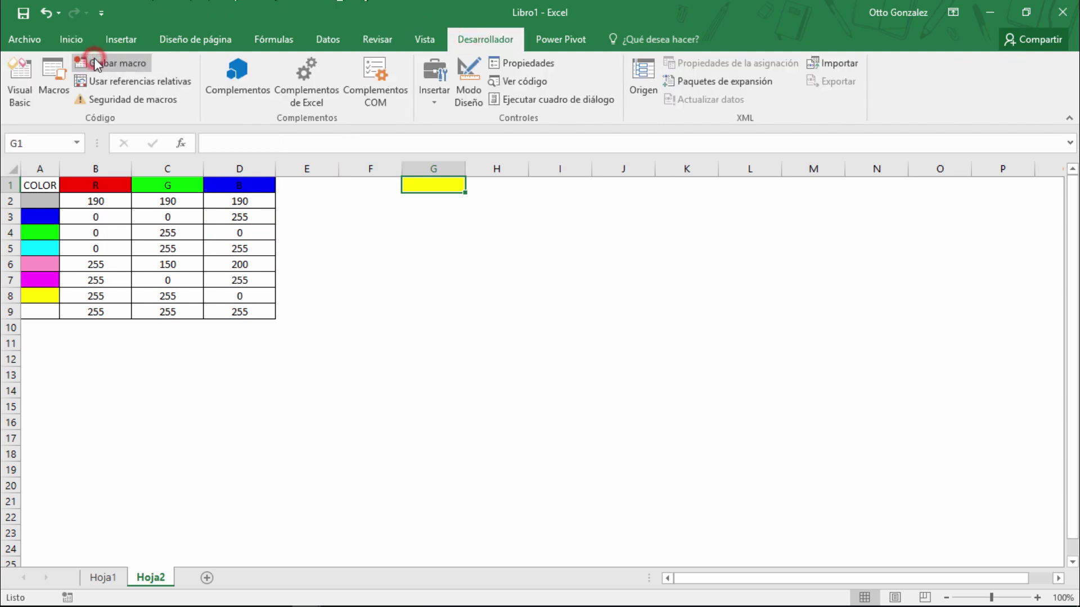
Step: Open Macro1's code, copy its 65535 colour value, and return to the Colorear button's click code
{"action": "left_click", "coordinate": [55, 72]}
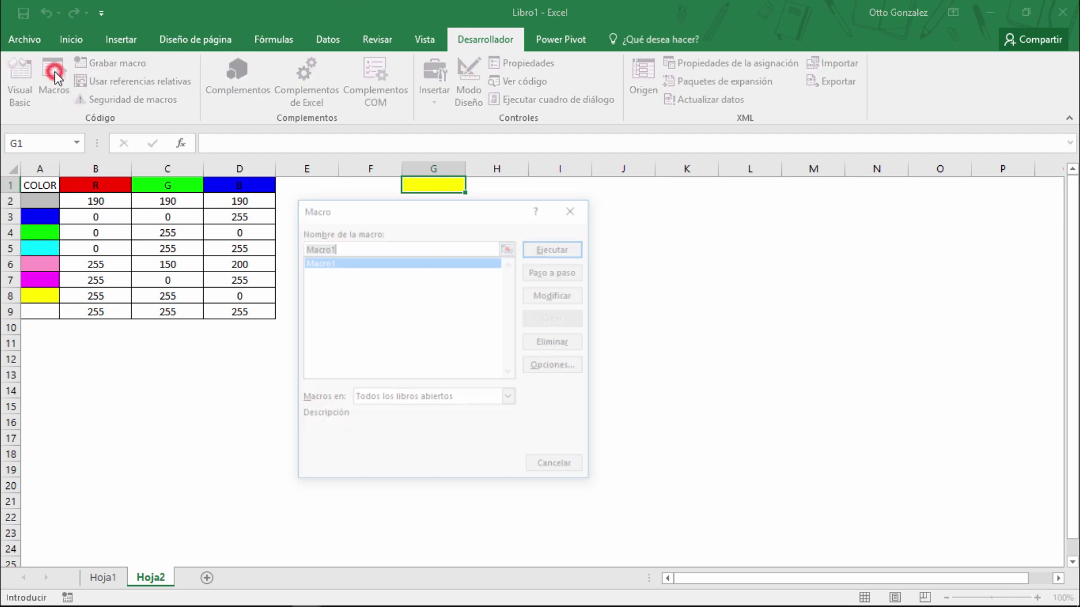
{"action": "left_click", "coordinate": [554, 294]}
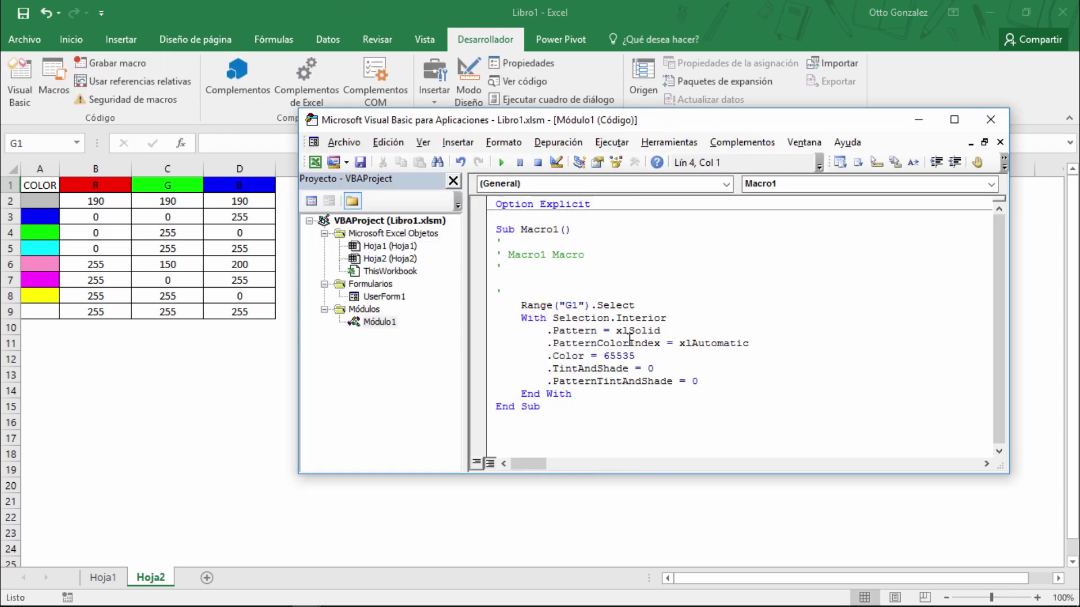
{"action": "left_click", "coordinate": [618, 355]}
{"action": "double_click", "coordinate": [582, 357]}
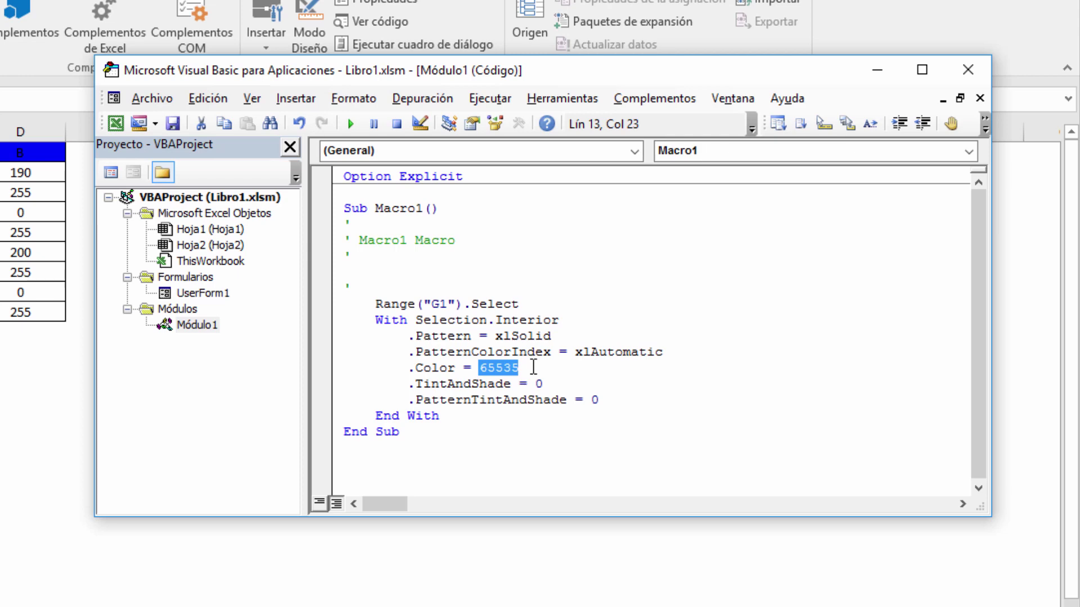
{"action": "key", "text": "ctrl+c"}
{"action": "double_click", "coordinate": [200, 297]}
{"action": "double_click", "coordinate": [393, 250]}
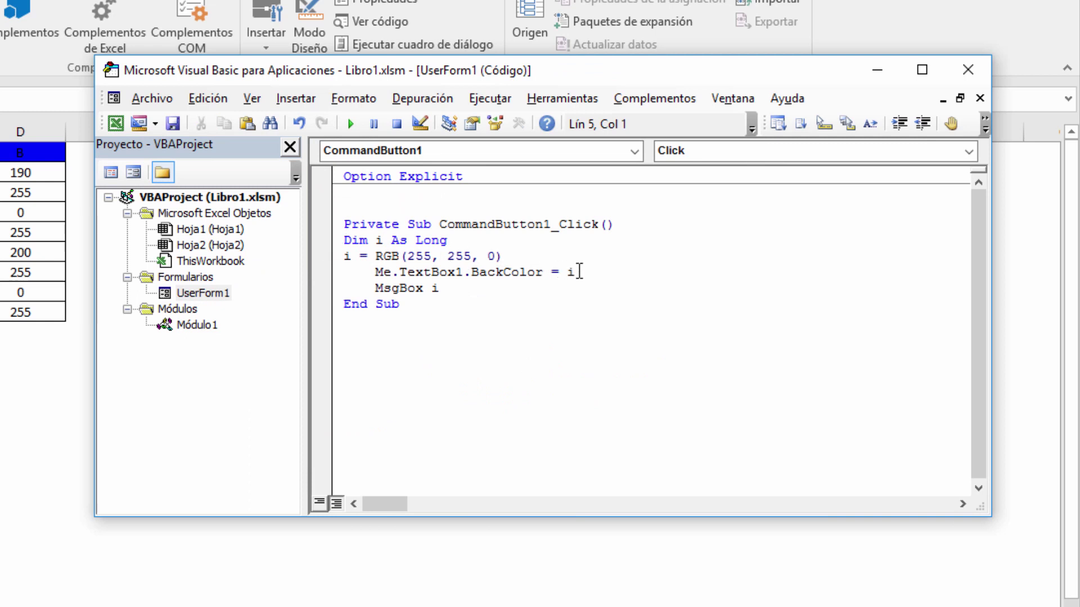
Step: Set BackColor directly to 65535, delete the MsgBox, RGB and Dim lines, and run UserForm1
{"action": "left_click", "coordinate": [579, 271]}
{"action": "key", "text": "BackSpace"}
{"action": "type", "text": "65535"}
{"action": "left_click", "coordinate": [327, 288]}
{"action": "key", "text": "Delete"}
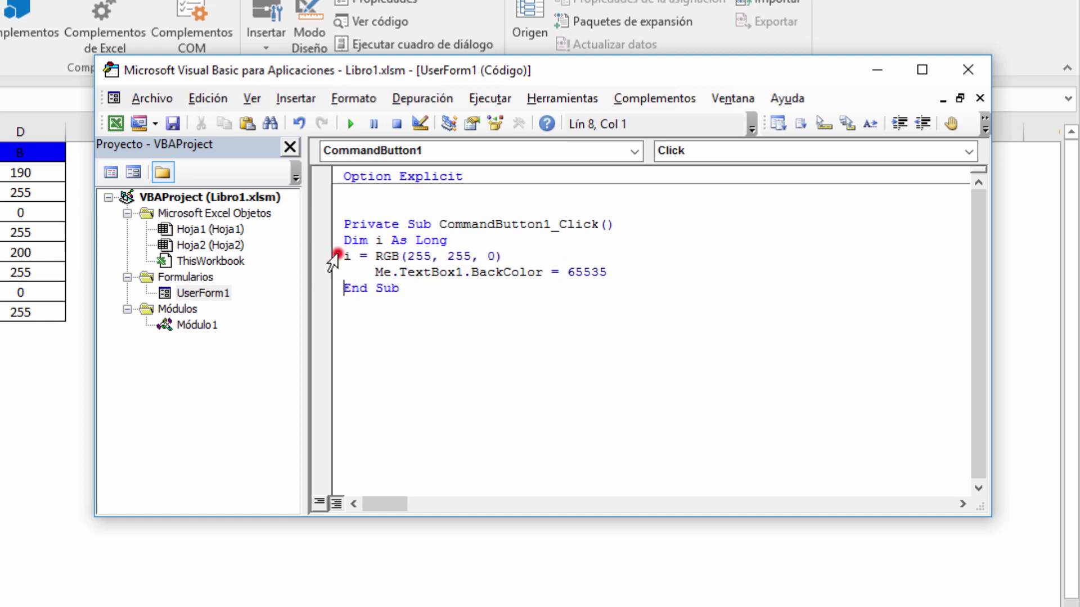
{"action": "left_click", "coordinate": [331, 256]}
{"action": "key", "text": "Delete"}
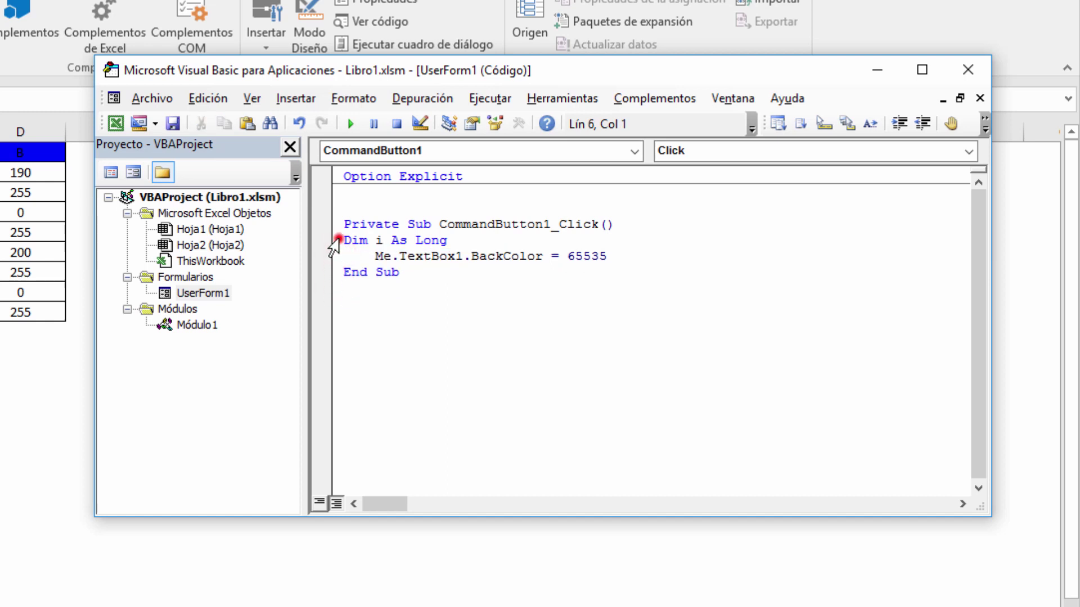
{"action": "left_click", "coordinate": [332, 240]}
{"action": "key", "text": "Delete"}
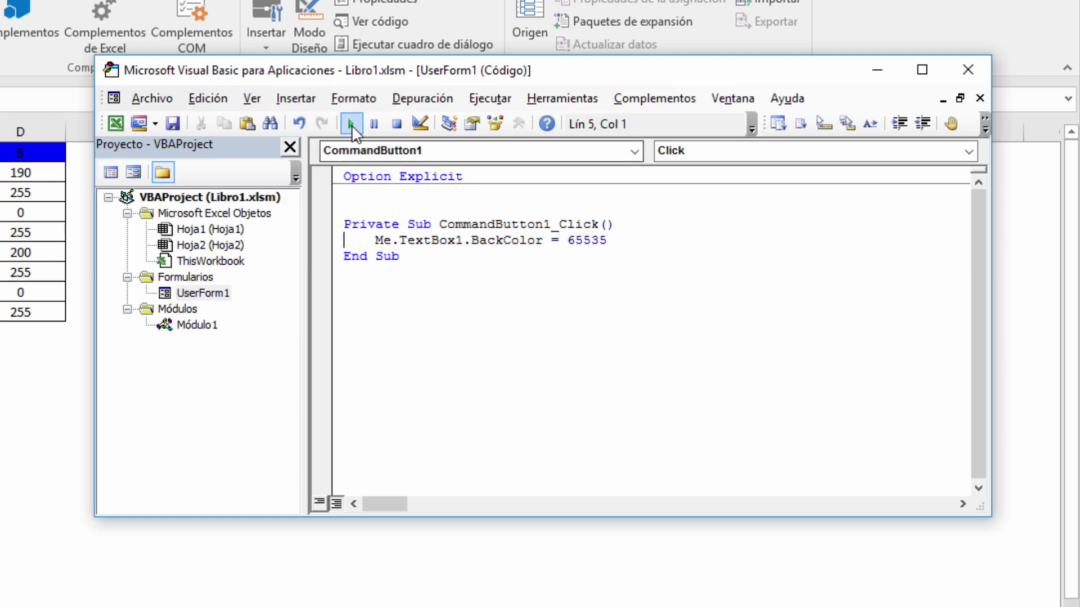
{"action": "left_click", "coordinate": [350, 123]}
Step: Press Colorear to turn the text box yellow, then move the form beside the colour table
{"action": "left_click", "coordinate": [396, 332]}
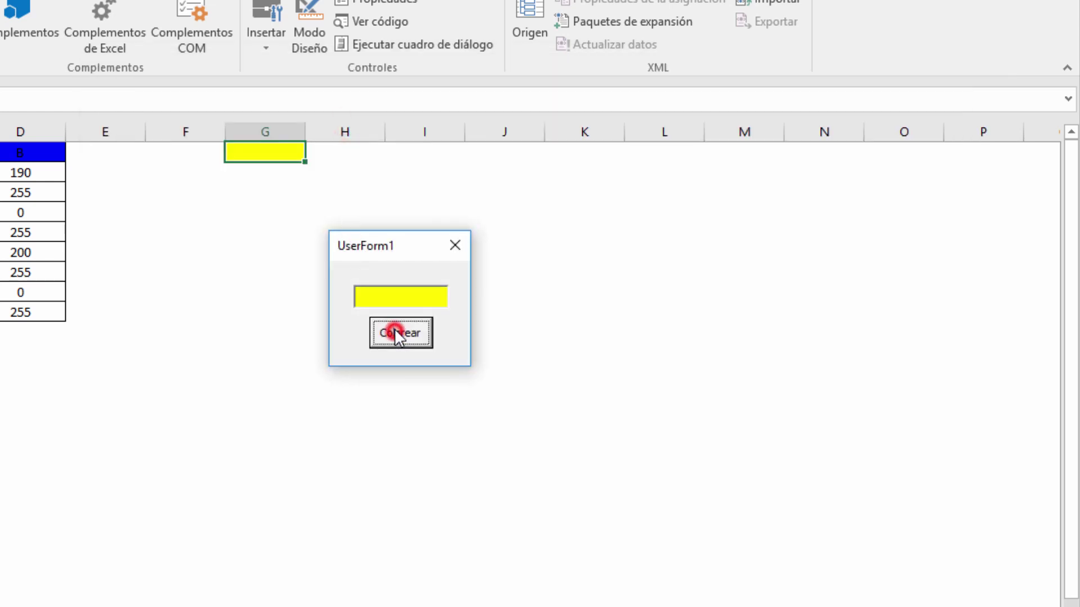
{"action": "left_click_drag", "start_coordinate": [372, 246], "coordinate": [364, 111]}
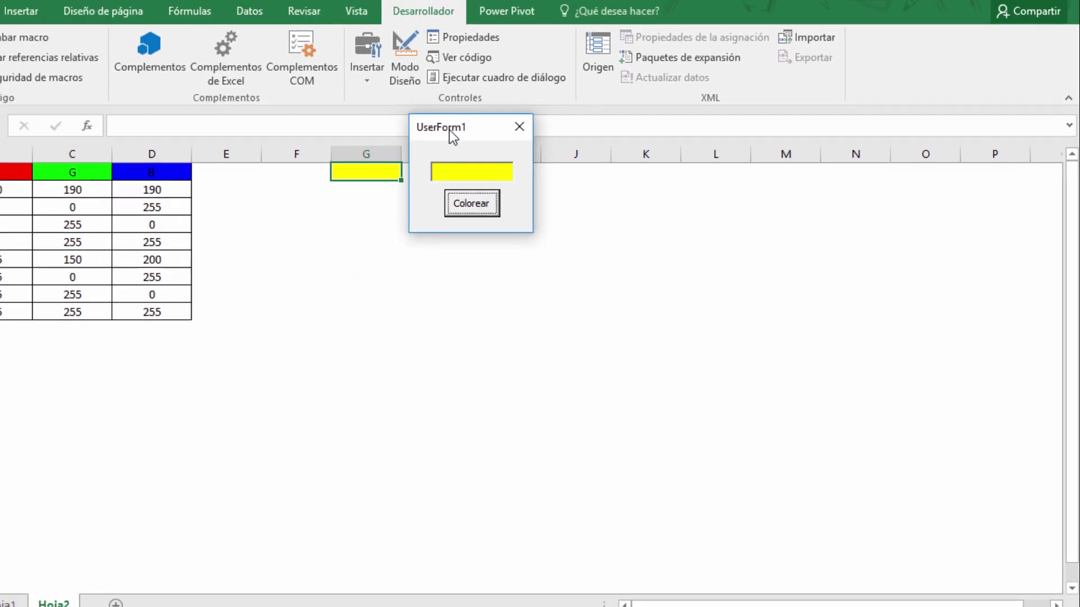
{"action": "mouse_move", "coordinate": [364, 112]}
{"action": "left_mouse_down"}
{"action": "mouse_move", "coordinate": [239, 207]}
{"action": "mouse_move", "coordinate": [102, 267]}
{"action": "mouse_move", "coordinate": [167, 257]}
{"action": "mouse_move", "coordinate": [415, 291]}
{"action": "left_mouse_up"}
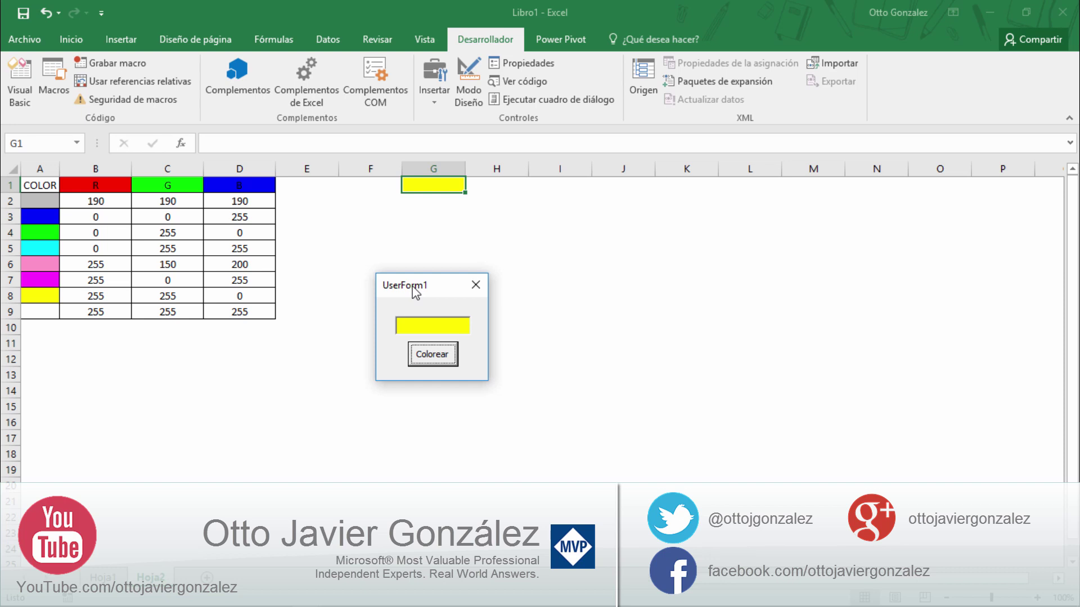